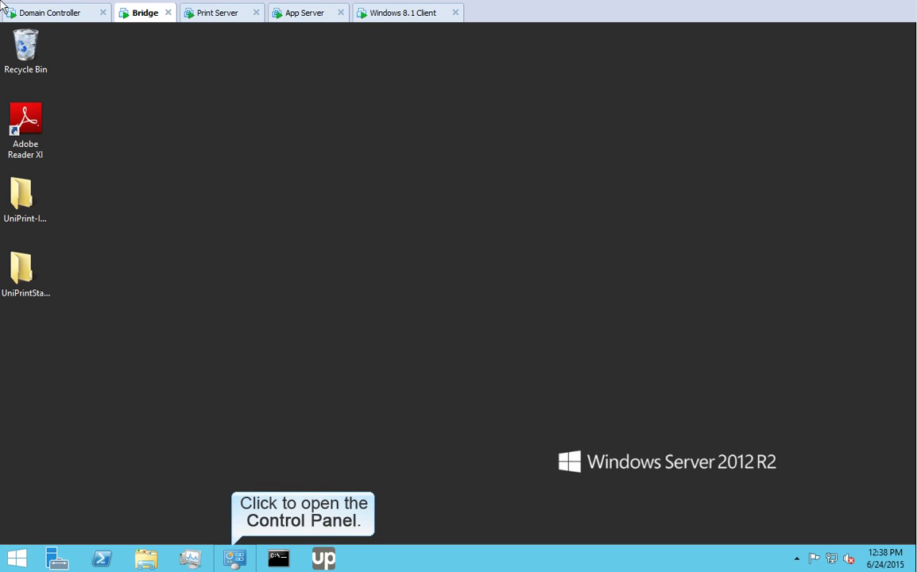
- In Programs and Features, select UniPrint Infinity and start changing its installation
{"action": "left_click", "coordinate": [235, 559]}
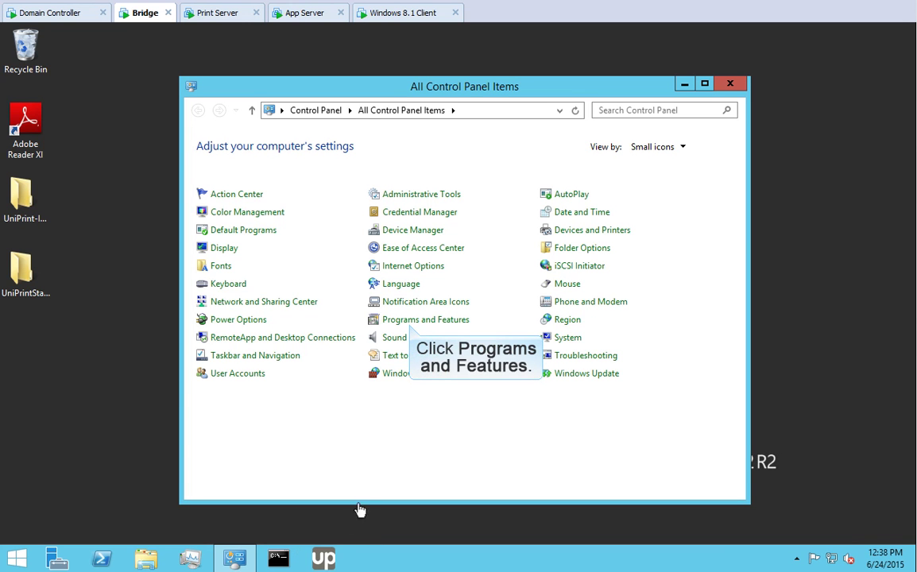
{"action": "left_click", "coordinate": [412, 321]}
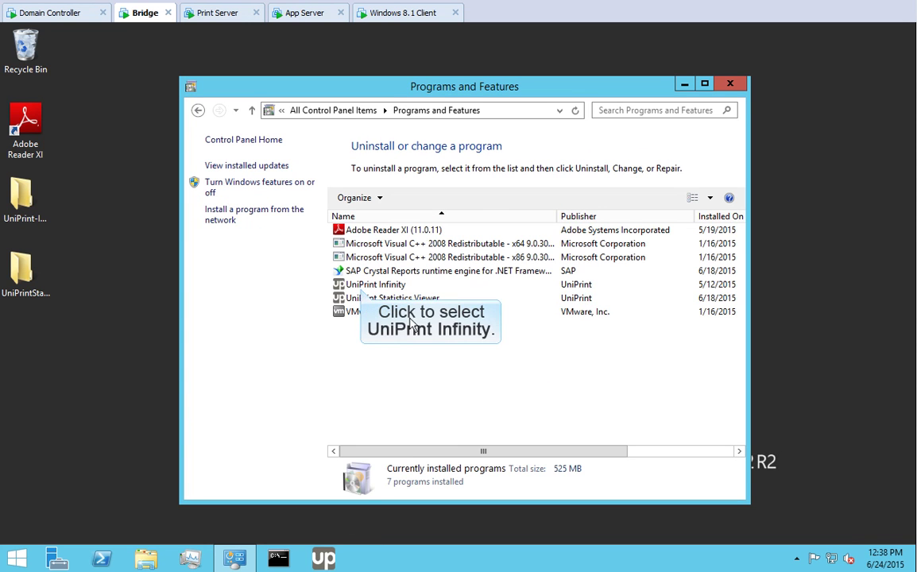
{"action": "left_click", "coordinate": [363, 286]}
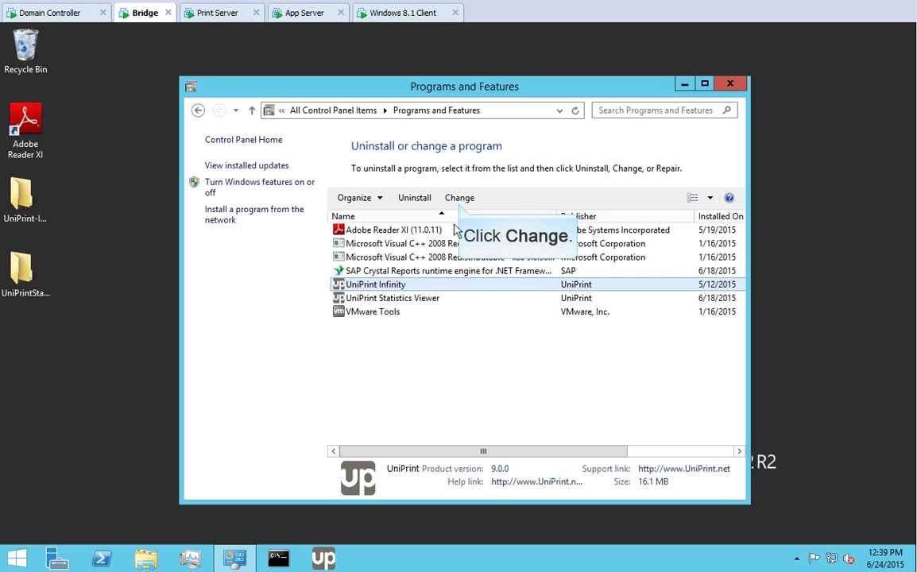
{"action": "left_click", "coordinate": [460, 198]}
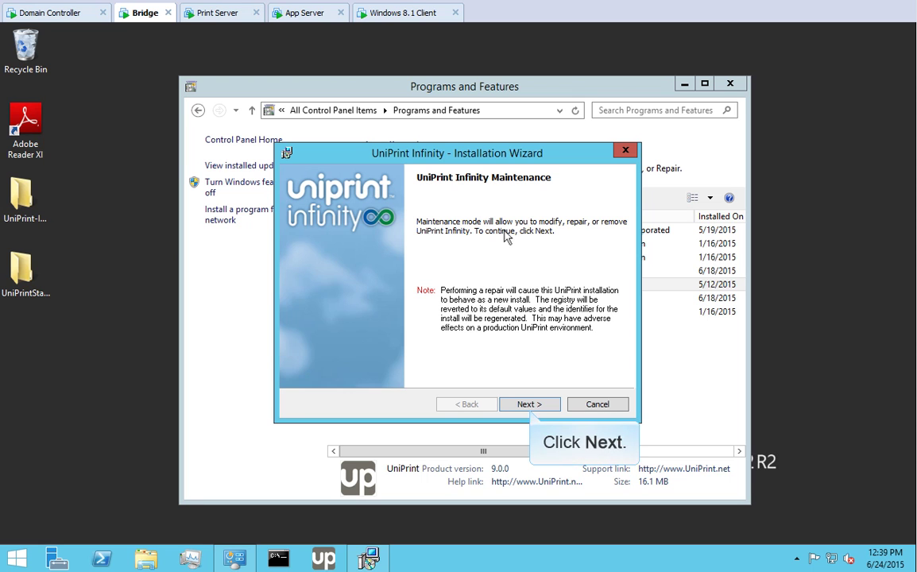
- Modify UniPrint Infinity to install Email2Print locally and finish the wizard
{"action": "left_click", "coordinate": [530, 405]}
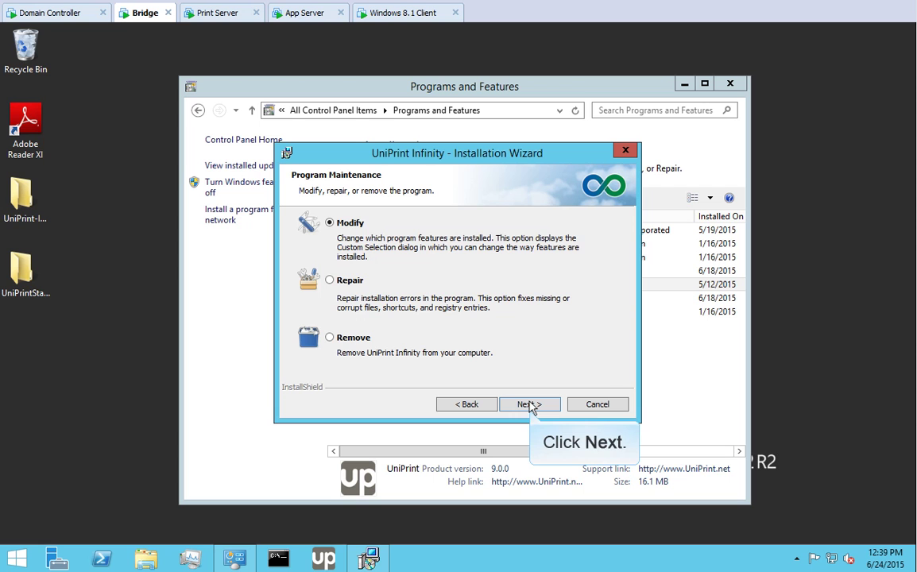
{"action": "left_click", "coordinate": [530, 405]}
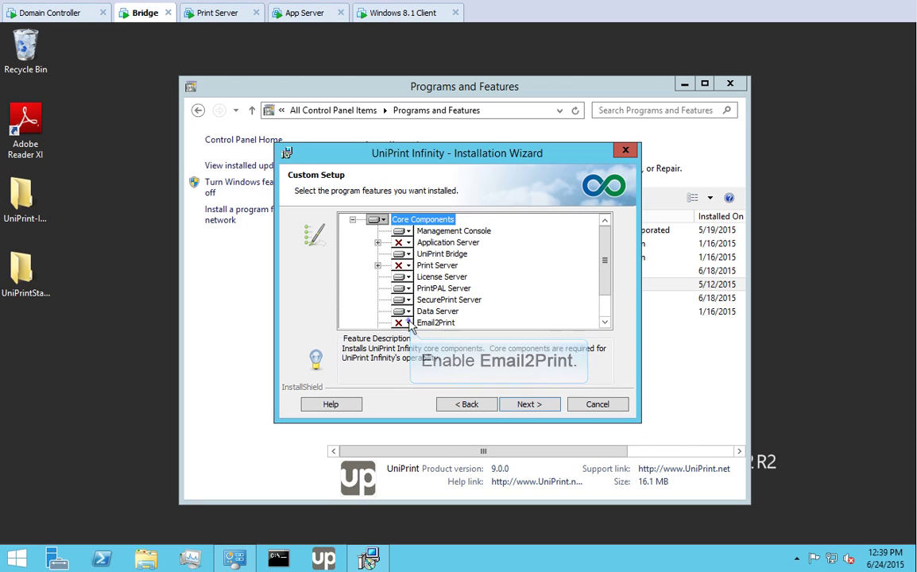
{"action": "left_click", "coordinate": [437, 325]}
{"action": "left_click", "coordinate": [438, 338]}
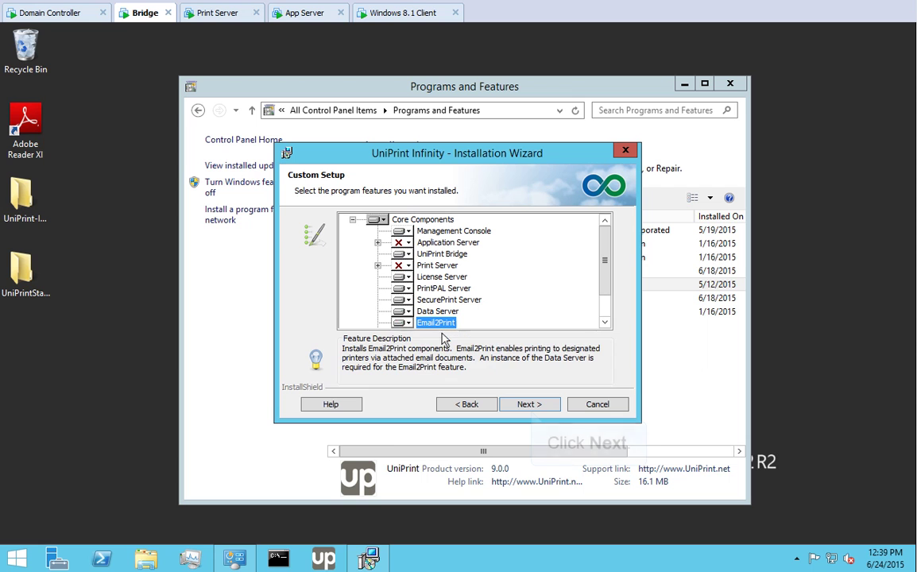
{"action": "left_click", "coordinate": [529, 405]}
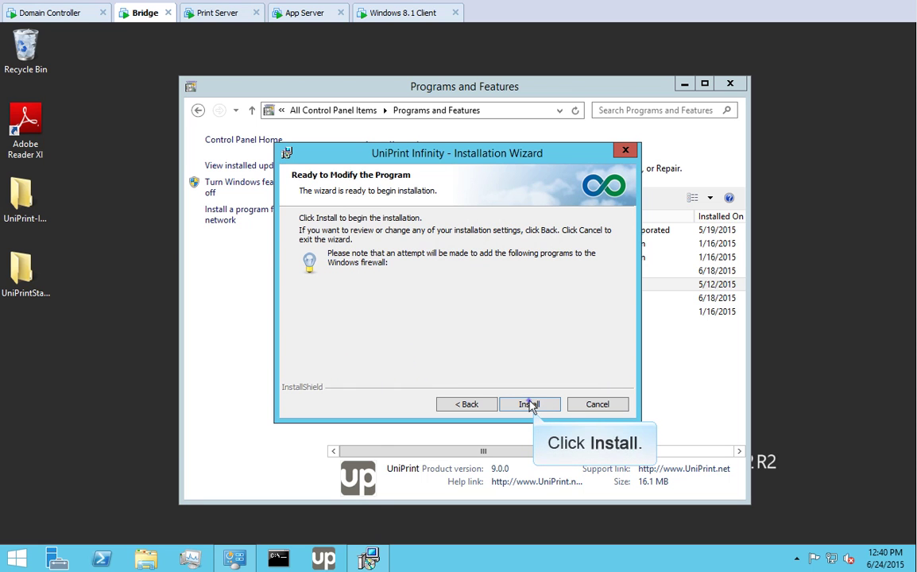
{"action": "left_click", "coordinate": [530, 404]}
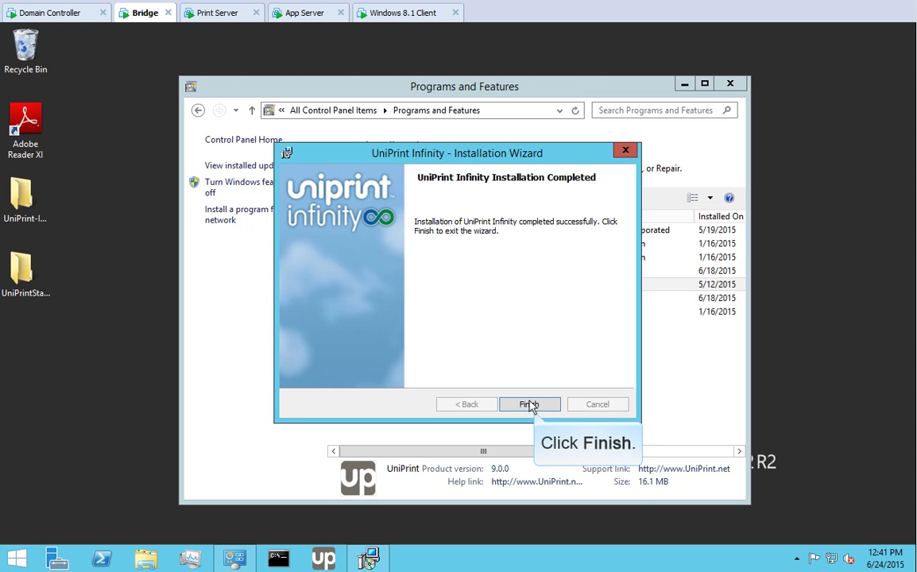
{"action": "left_click", "coordinate": [529, 405]}
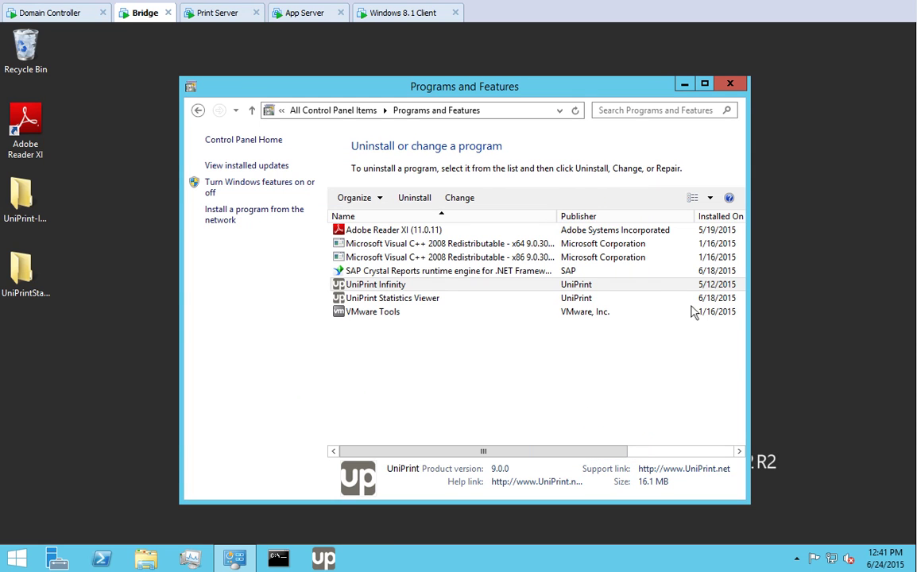
- Close the programs list, launch UniPrint Management Console and bring up the Email2Print server settings
{"action": "left_click", "coordinate": [732, 84]}
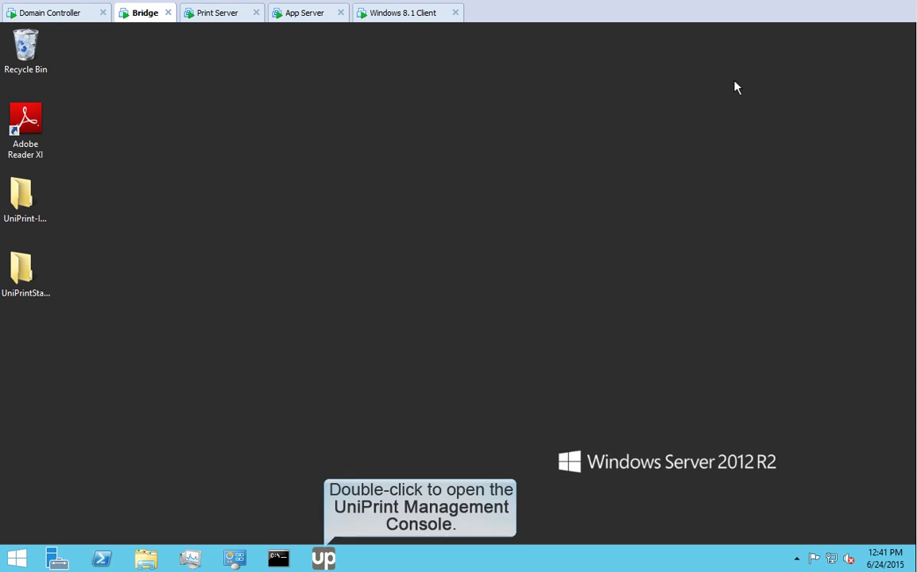
{"action": "double_click", "coordinate": [323, 558]}
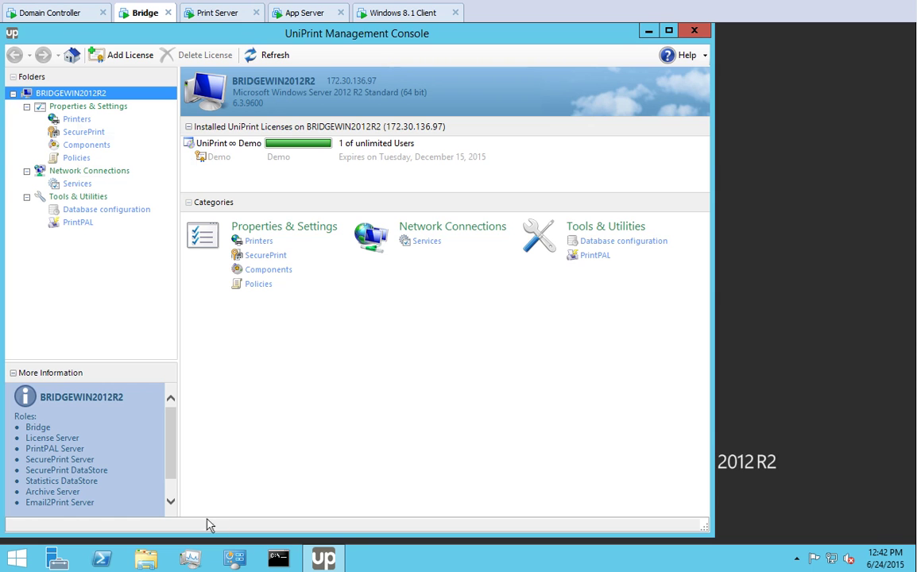
{"action": "left_click", "coordinate": [76, 119]}
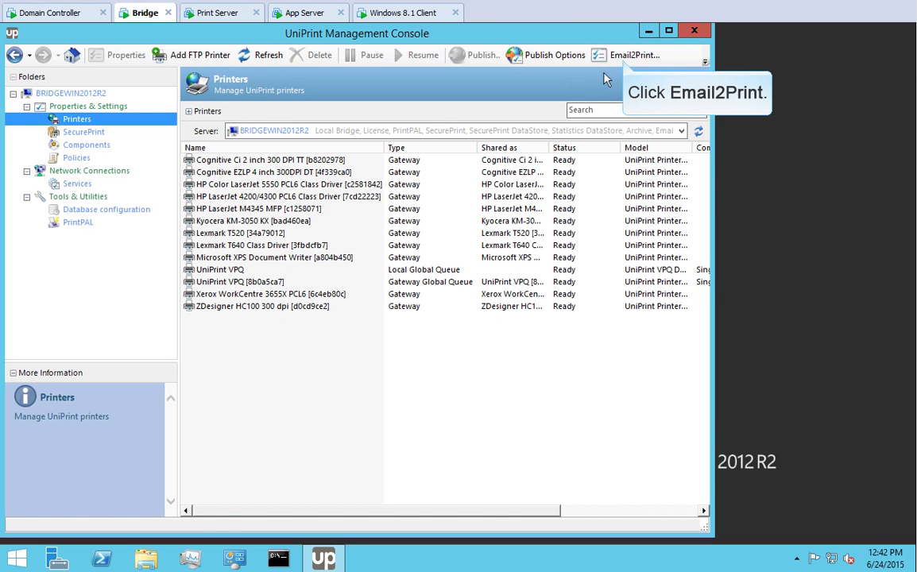
{"action": "left_click", "coordinate": [625, 56]}
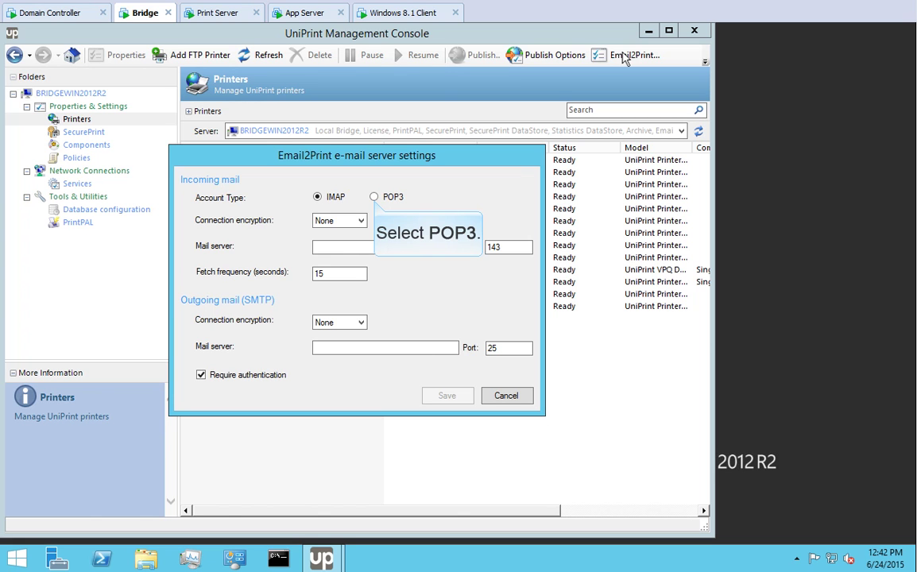
- Set incoming mail to POP3 with SSL via pop.gmail.com, and outgoing SMTP with SSL via smtp.gmail.com
{"action": "left_click", "coordinate": [374, 198]}
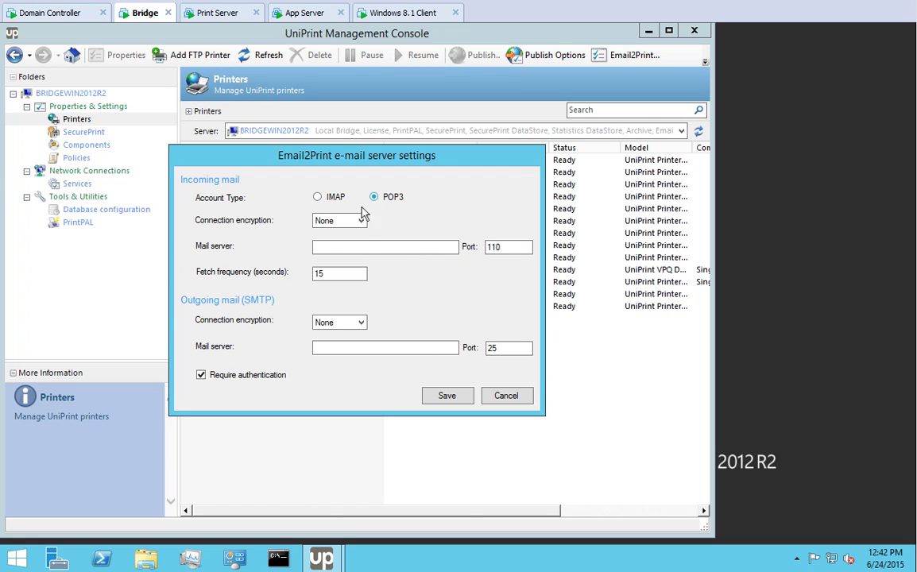
{"action": "left_click", "coordinate": [361, 222]}
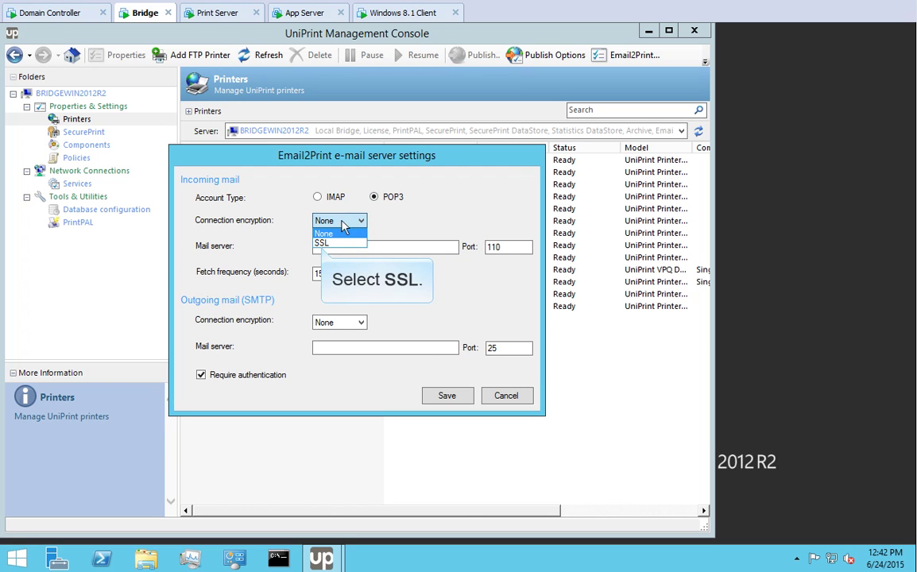
{"action": "left_click", "coordinate": [322, 244]}
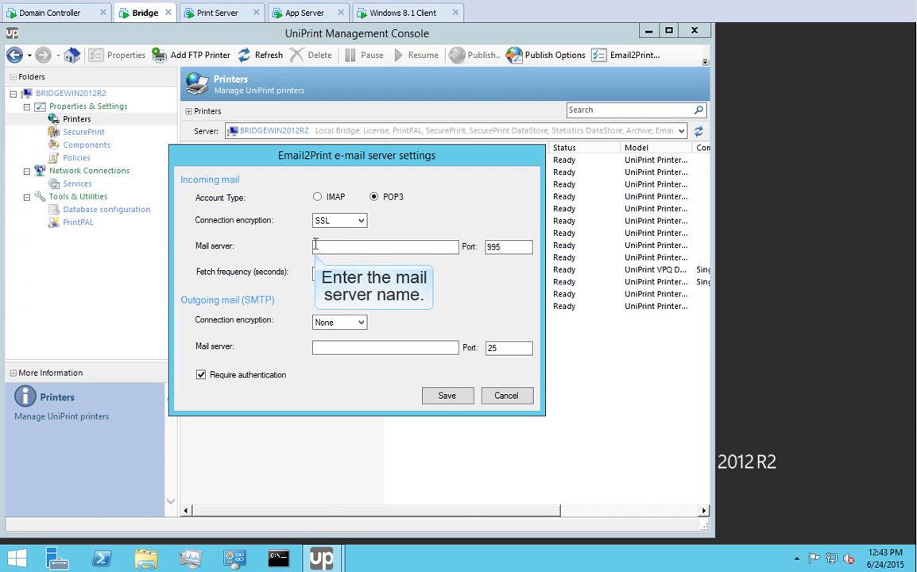
{"action": "left_click", "coordinate": [322, 245]}
{"action": "type", "text": "pop.gmail.com"}
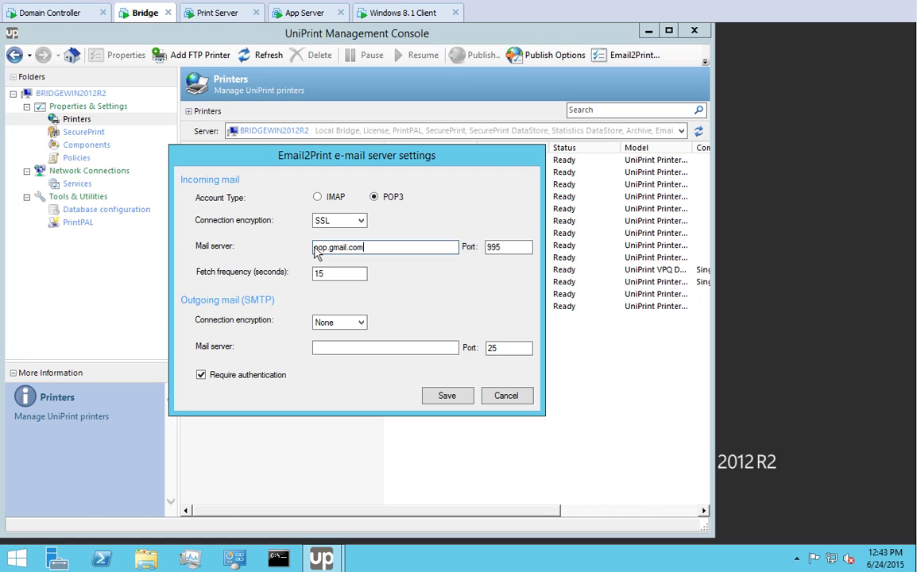
{"action": "left_click", "coordinate": [362, 322]}
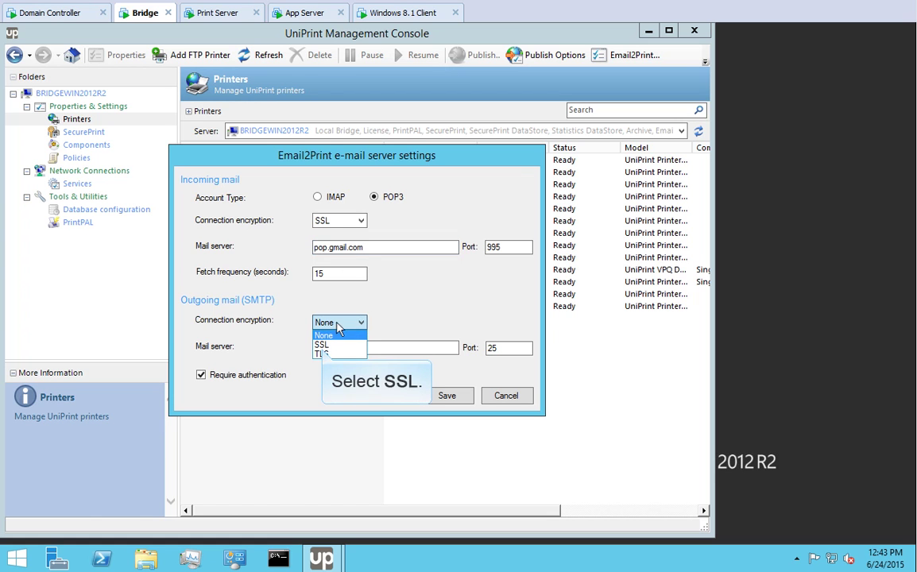
{"action": "left_click", "coordinate": [322, 344]}
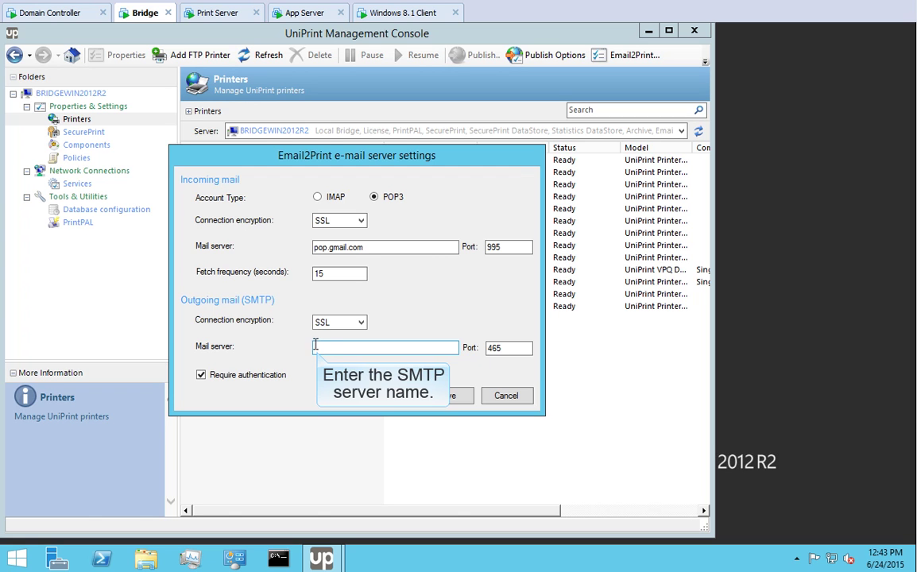
{"action": "type", "text": "smtp.gmail.com"}
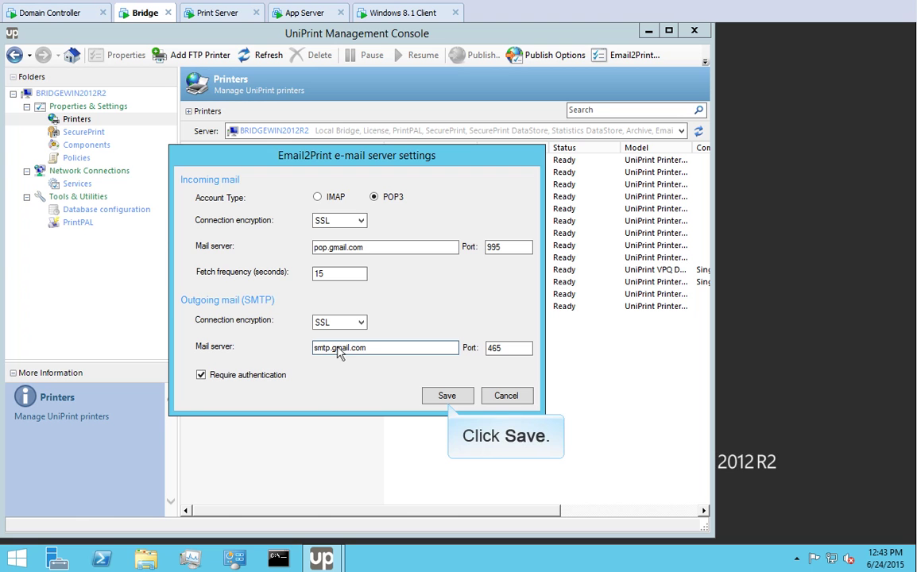
- Save the Email2Print server settings and bring up the Kyocera KM-3050 KX's Email2Print properties
{"action": "left_click", "coordinate": [447, 395]}
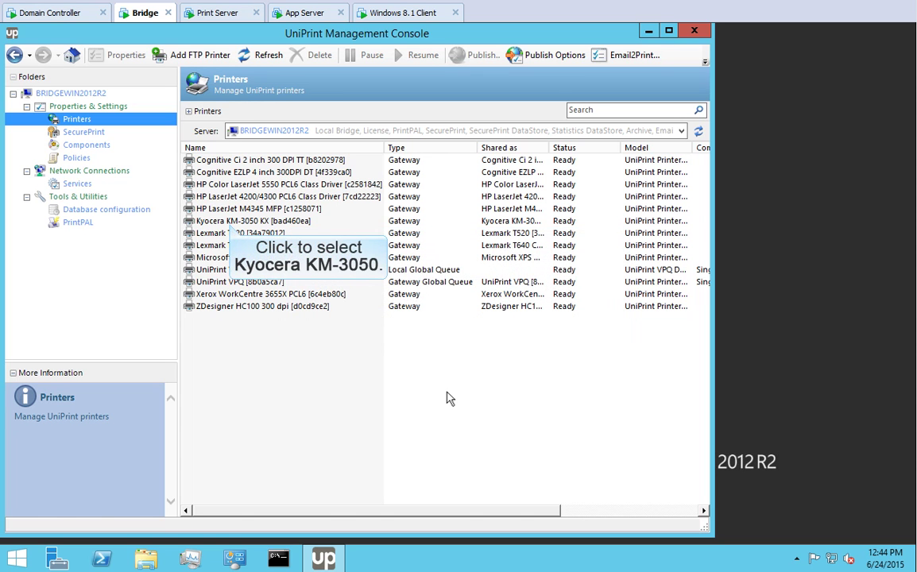
{"action": "left_click", "coordinate": [230, 222]}
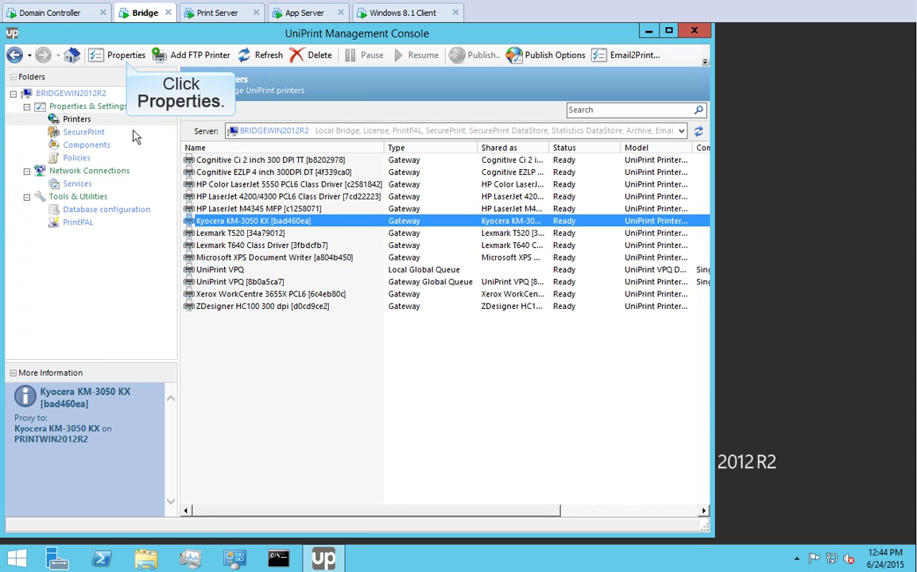
{"action": "left_click", "coordinate": [119, 56]}
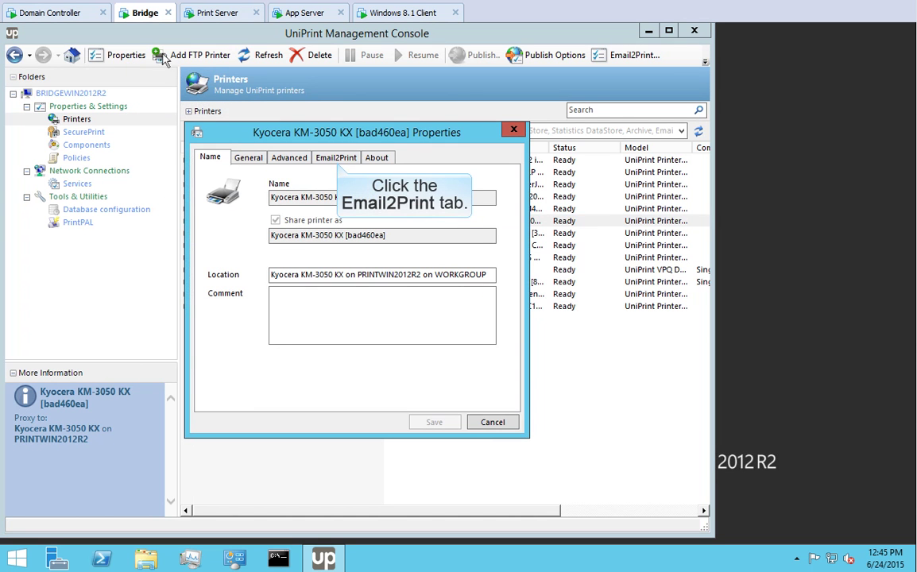
{"action": "left_click", "coordinate": [337, 158]}
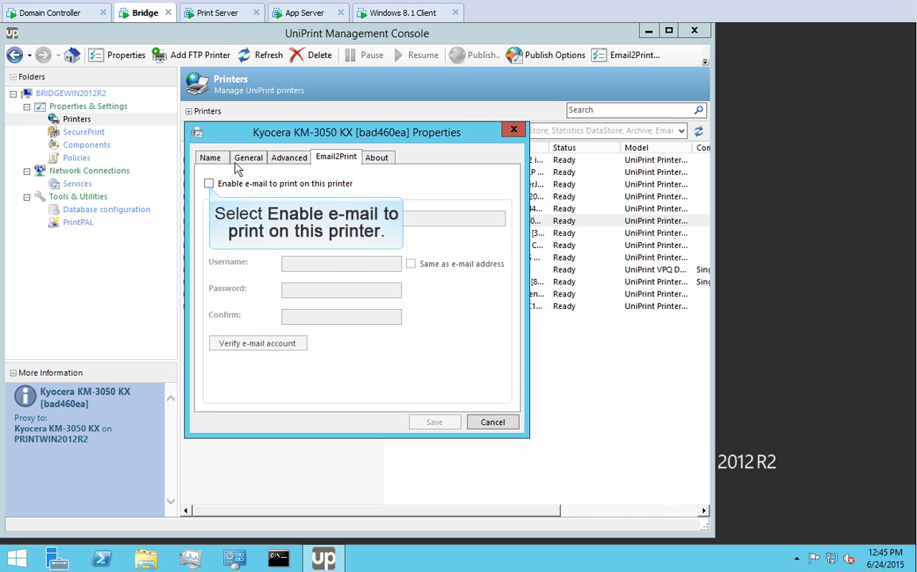
- Enable e-mail printing with the printer's e-mail address, also used as the logon username
{"action": "left_click", "coordinate": [209, 184]}
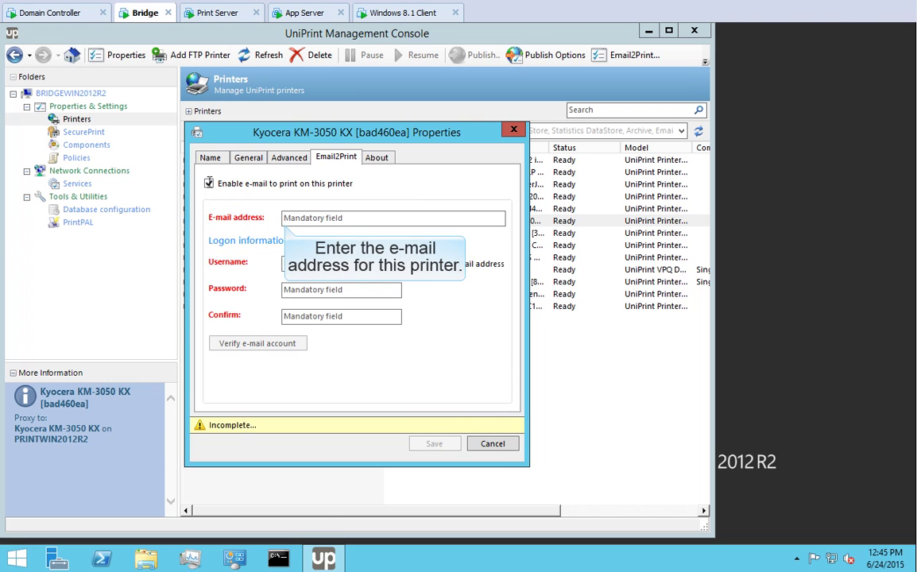
{"action": "left_click", "coordinate": [285, 221]}
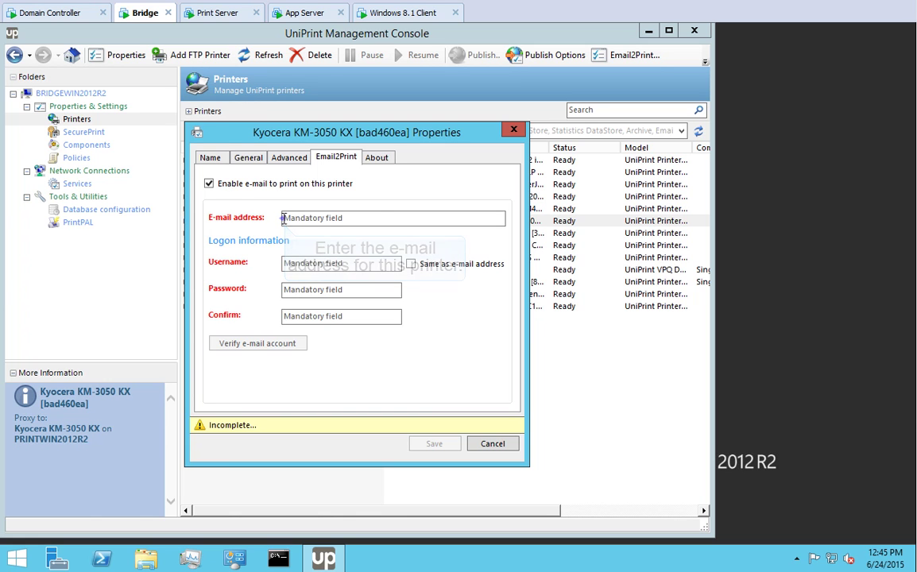
{"action": "key", "text": "ctrl+v"}
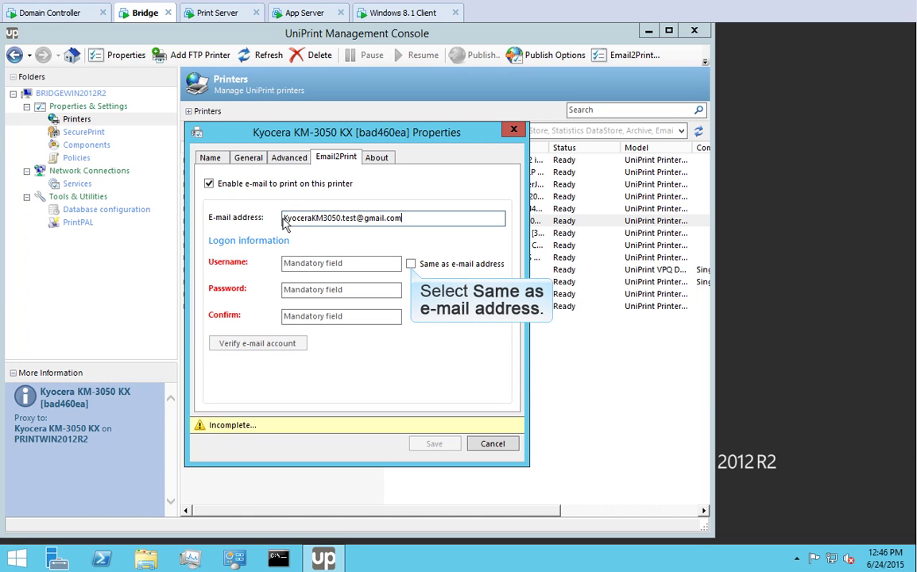
{"action": "left_click", "coordinate": [411, 265]}
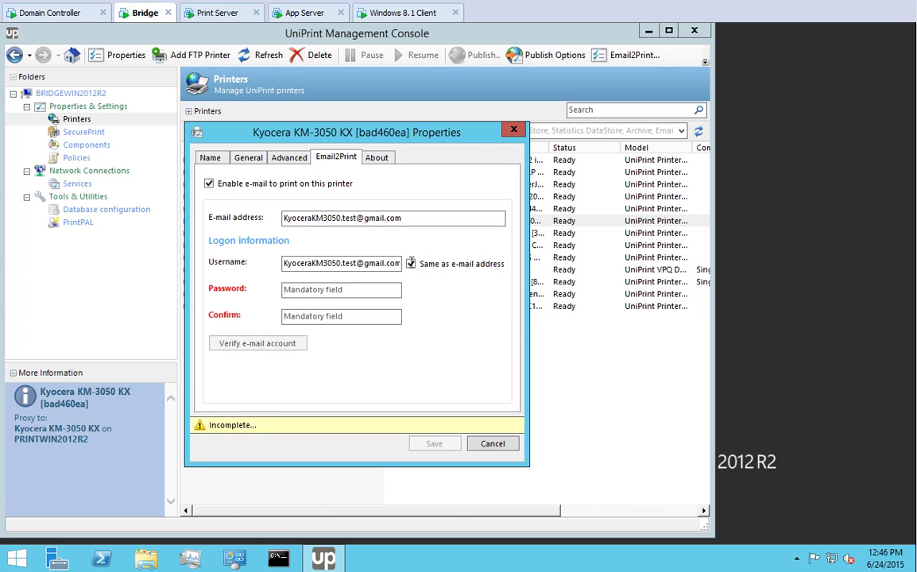
- Enter and confirm the account password, verify the Kyocera e-mail account, and save
{"action": "left_click", "coordinate": [286, 291]}
{"action": "key", "text": "ctrl+v"}
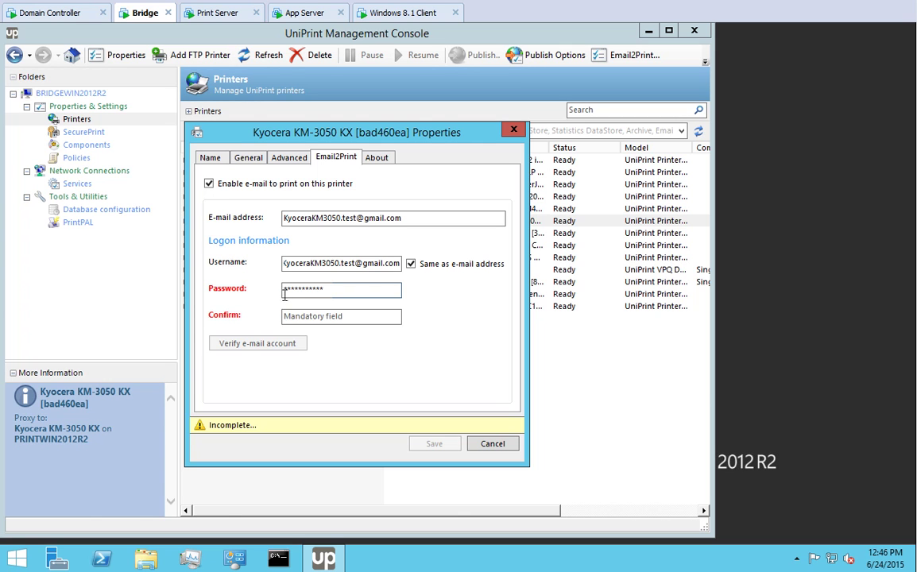
{"action": "left_click", "coordinate": [286, 318]}
{"action": "key", "text": "ctrl+v"}
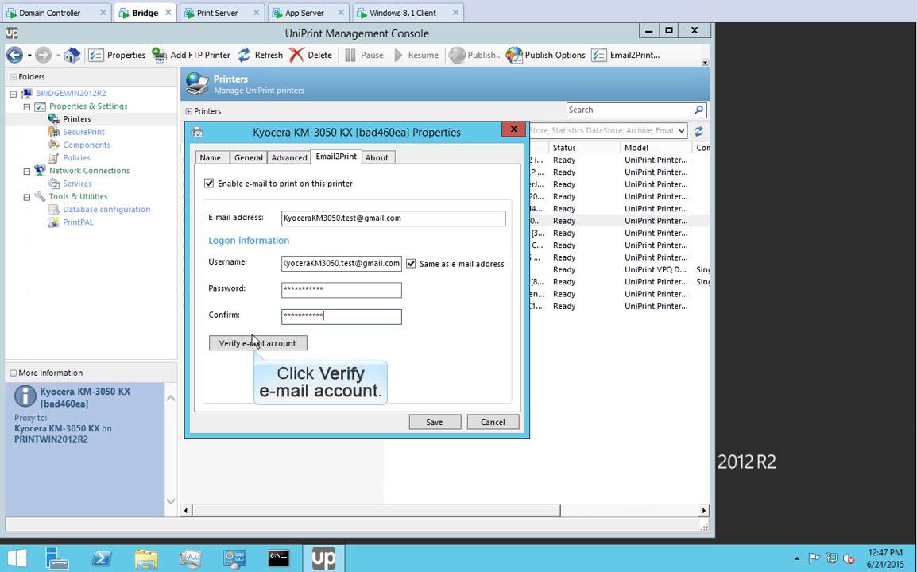
{"action": "left_click", "coordinate": [254, 344]}
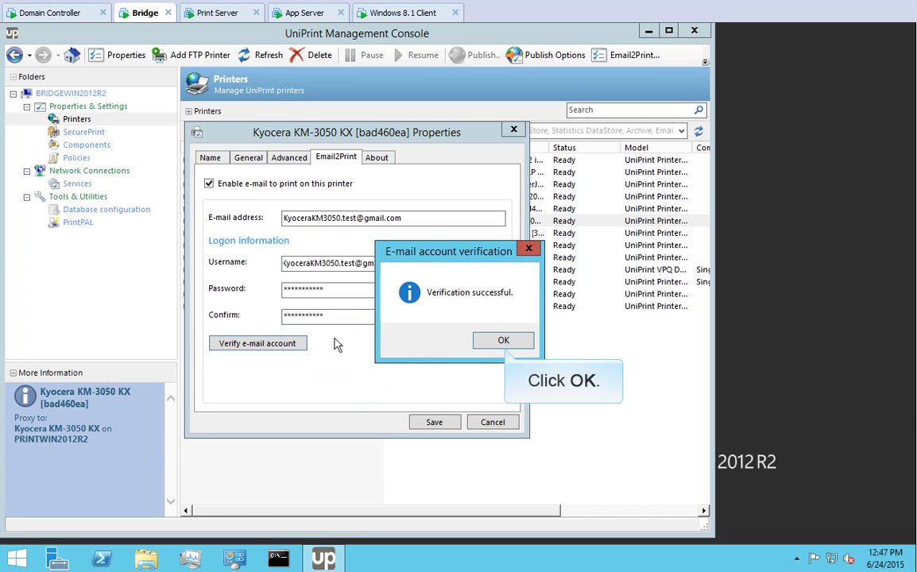
{"action": "left_click", "coordinate": [503, 342]}
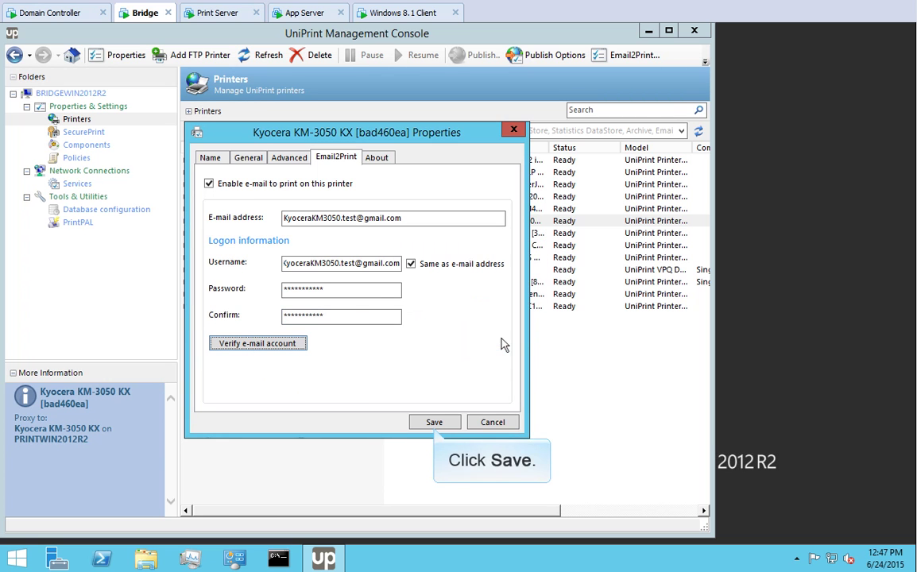
{"action": "left_click", "coordinate": [434, 422]}
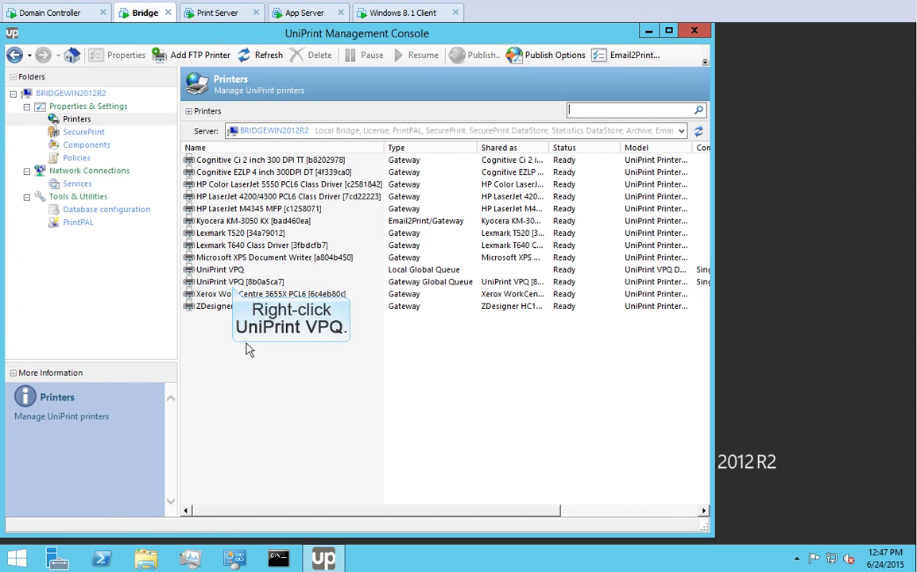
- Enable e-mail printing on UniPrint VPQ [8b0a5ca7] with its e-mail address as logon username
{"action": "right_click", "coordinate": [235, 285]}
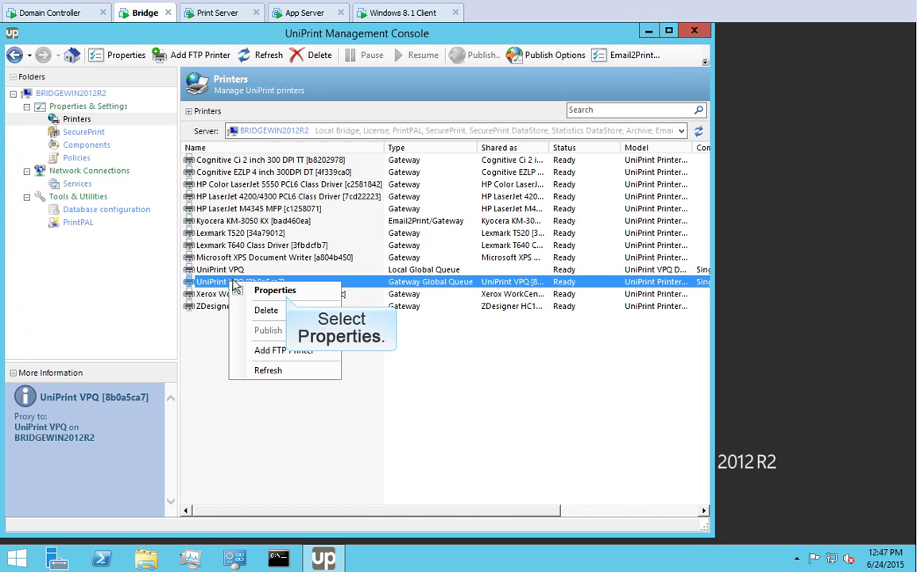
{"action": "left_click", "coordinate": [287, 291]}
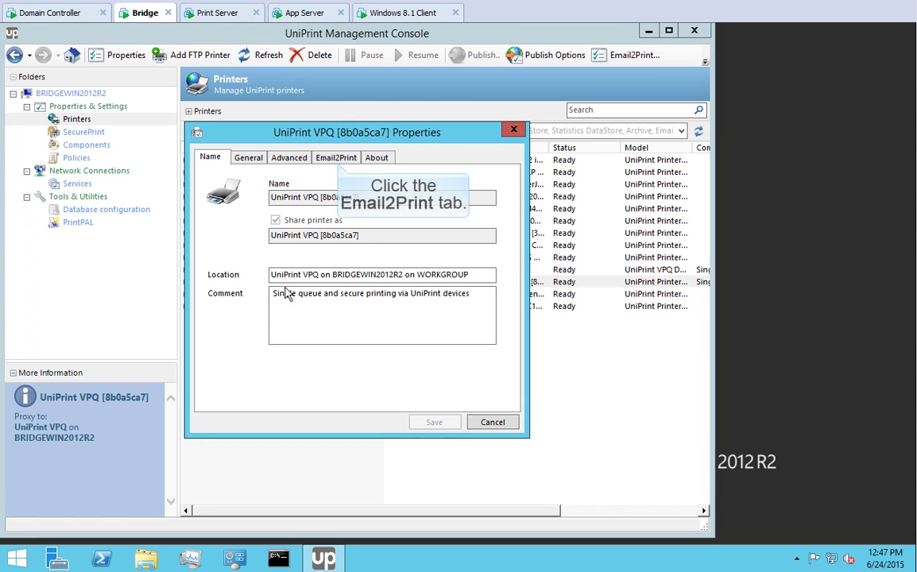
{"action": "left_click", "coordinate": [340, 159]}
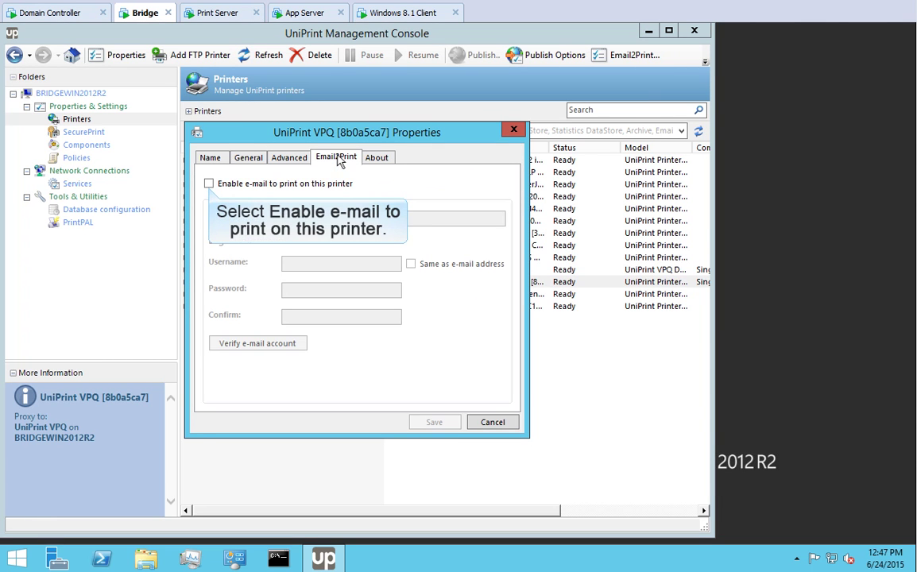
{"action": "left_click", "coordinate": [208, 184]}
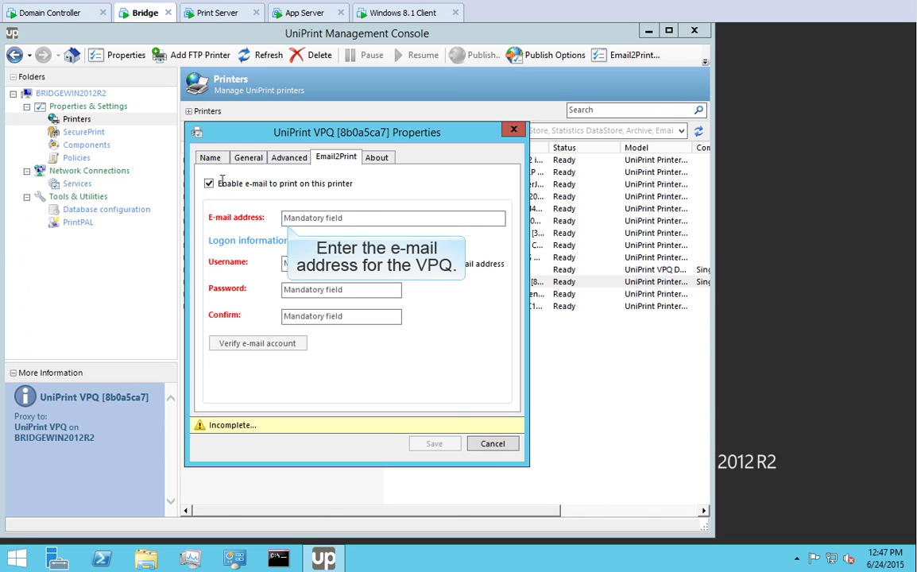
{"action": "left_click", "coordinate": [286, 217]}
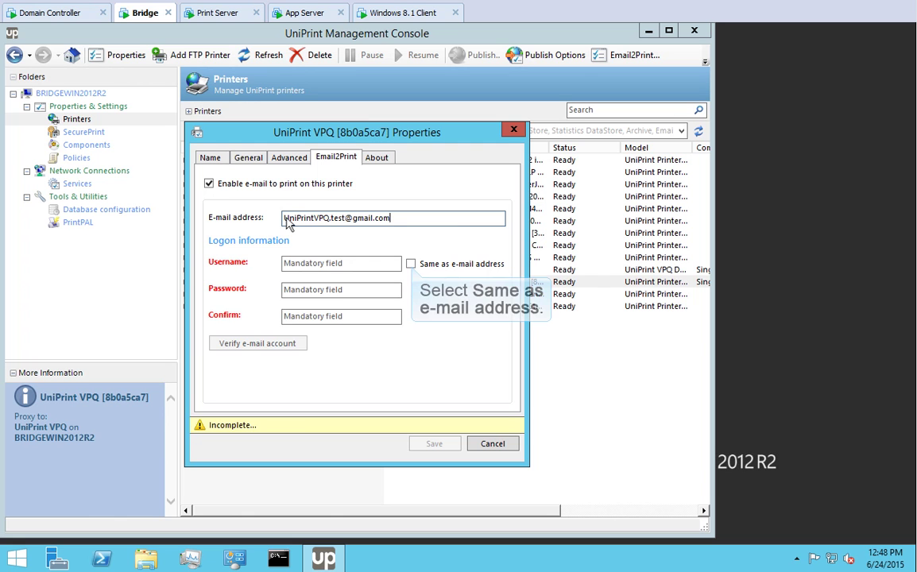
{"action": "left_click", "coordinate": [410, 264]}
- Enter and confirm the account password, verify the VPQ e-mail account, and save
{"action": "left_click", "coordinate": [286, 290]}
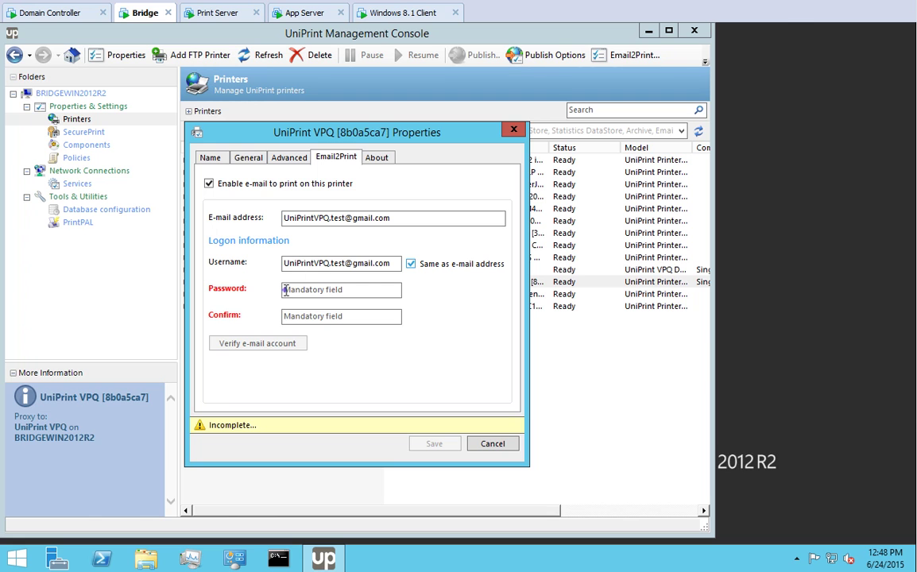
{"action": "key", "text": "ctrl+v"}
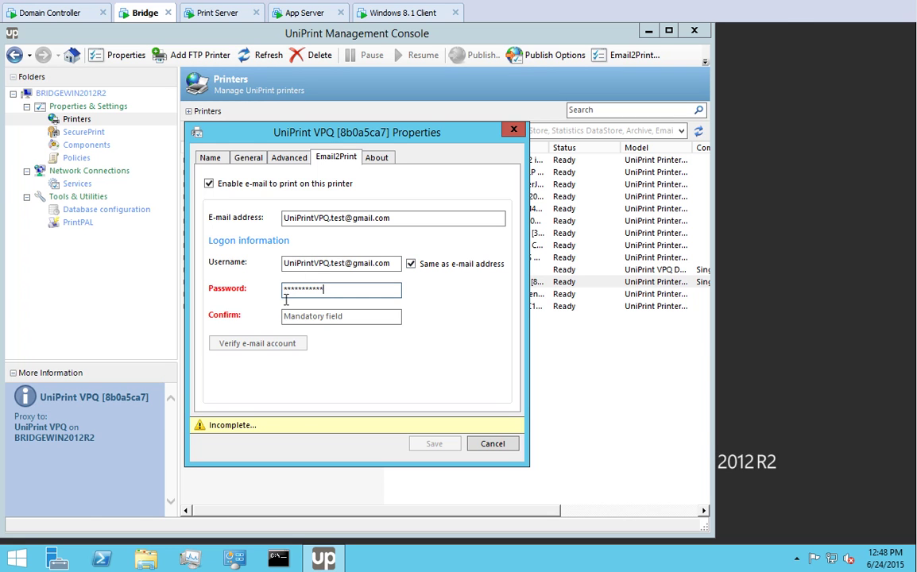
{"action": "left_click", "coordinate": [286, 318]}
{"action": "key", "text": "ctrl+v"}
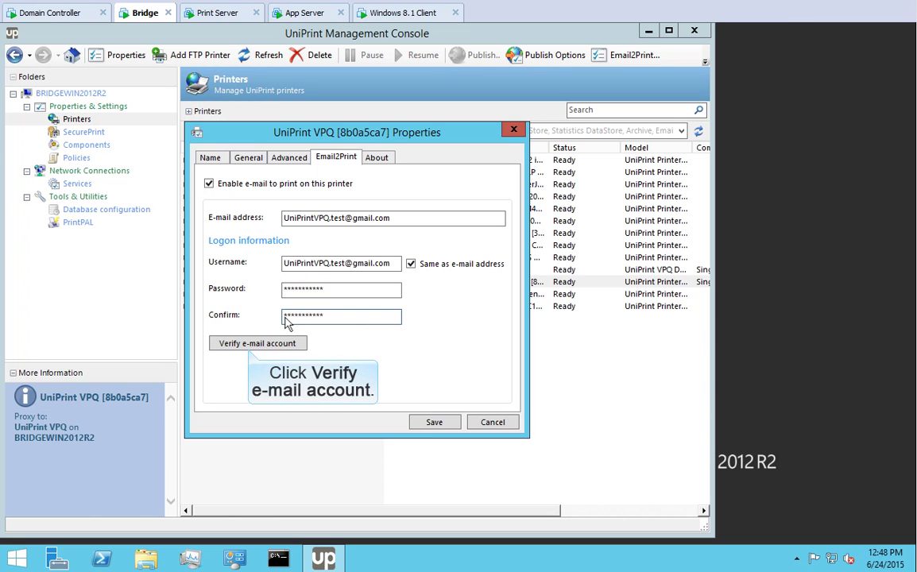
{"action": "left_click", "coordinate": [248, 343]}
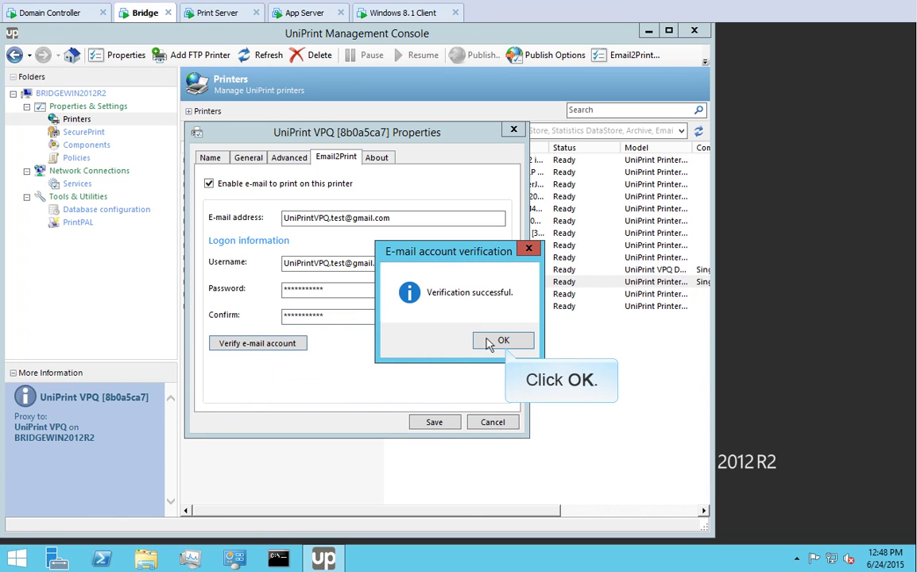
{"action": "left_click", "coordinate": [501, 341]}
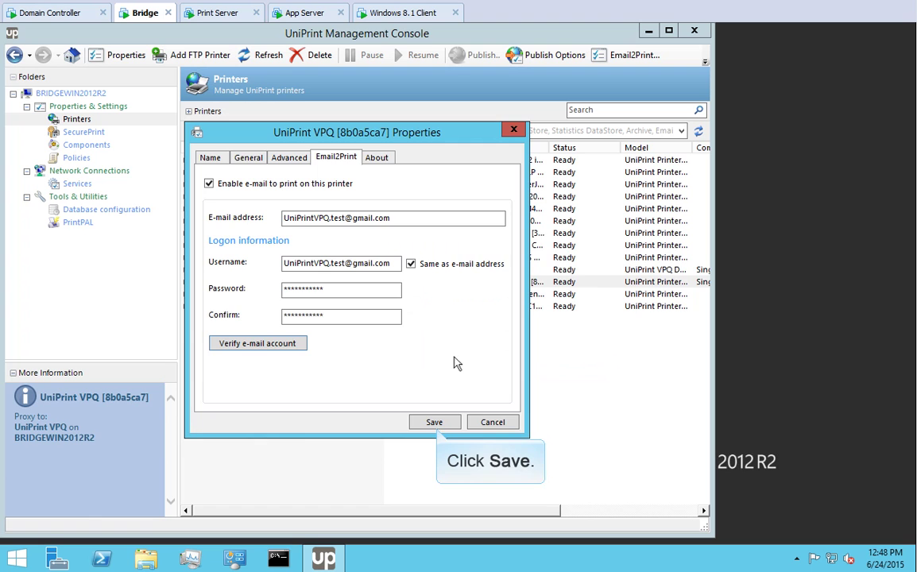
{"action": "left_click", "coordinate": [435, 422]}
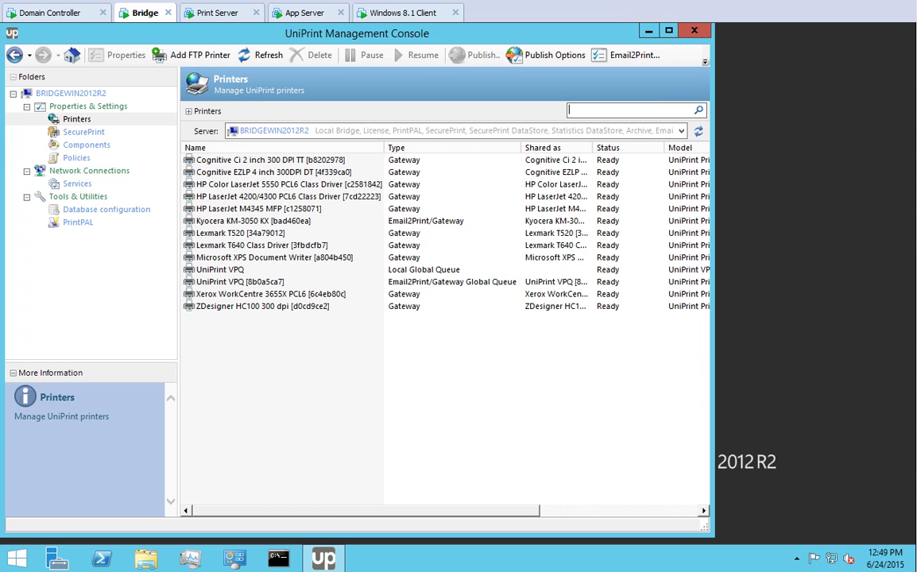
- In the emulator's Gmail, compose an email to the Kyocera's address with subject 'Email2Print test'
{"action": "key", "text": "alt+Tab"}
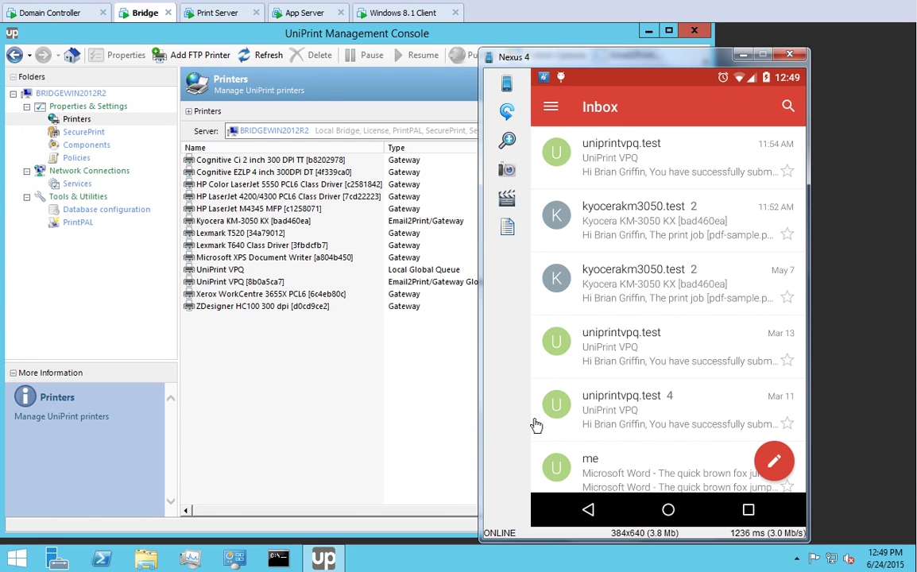
{"action": "left_click", "coordinate": [771, 458]}
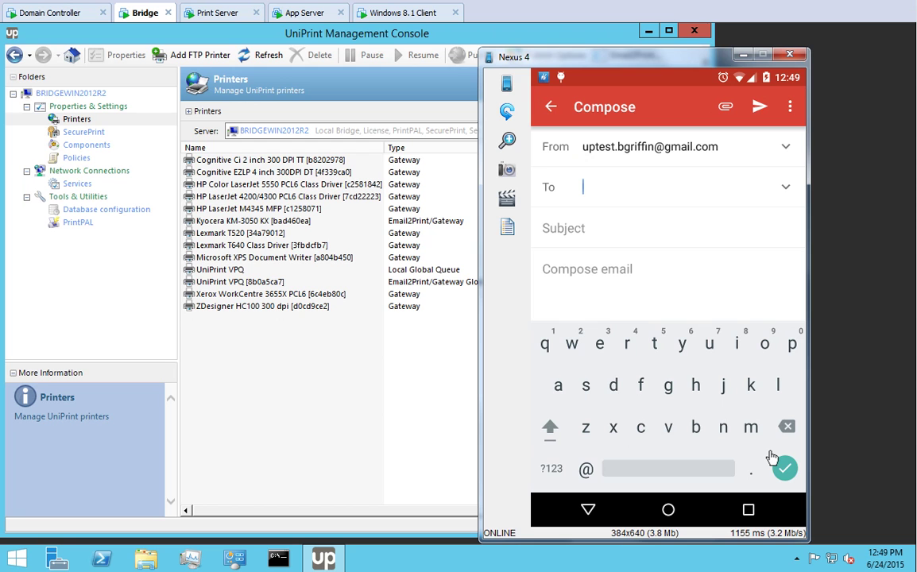
{"action": "key", "text": "ctrl+v"}
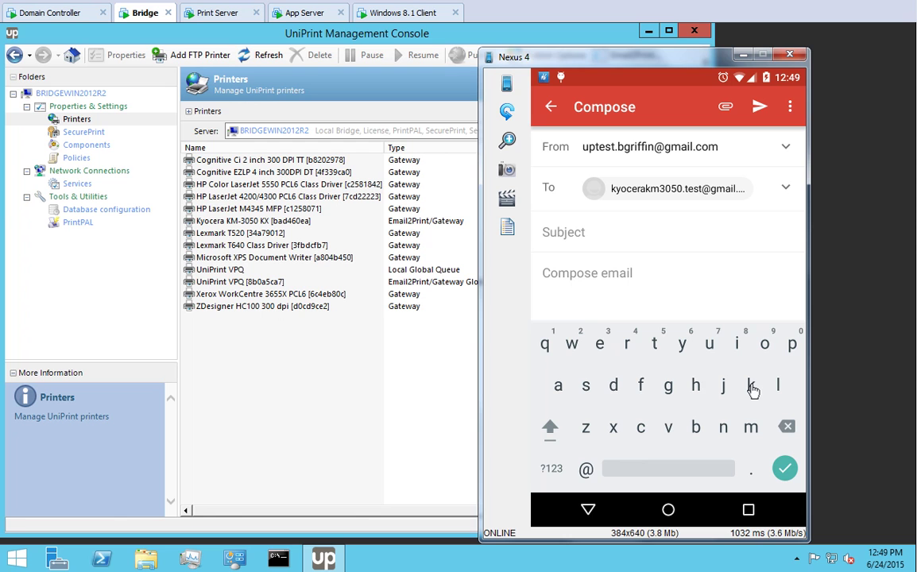
{"action": "left_click", "coordinate": [546, 231]}
{"action": "type", "text": "Email2Print test"}
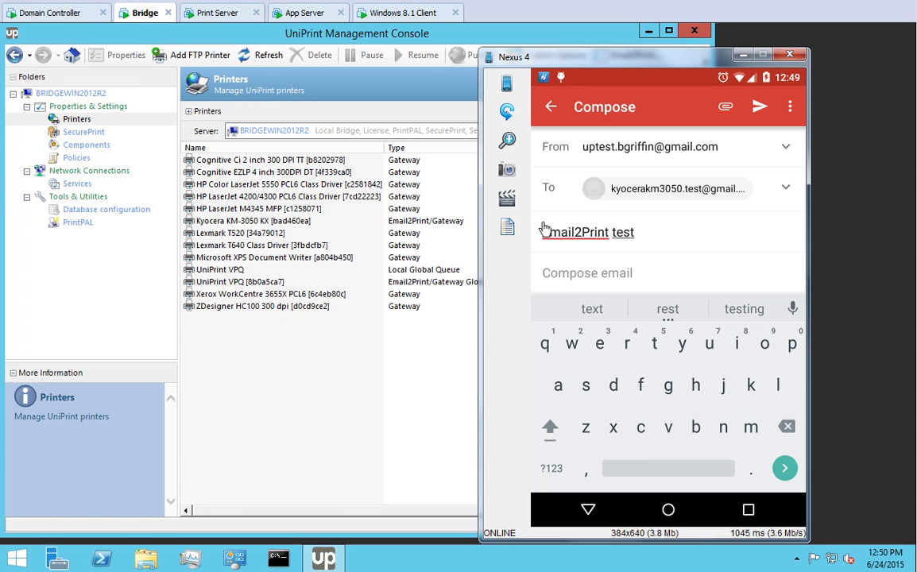
- Attach pdf-sample.pdf from the device and send the email
{"action": "left_click", "coordinate": [725, 111]}
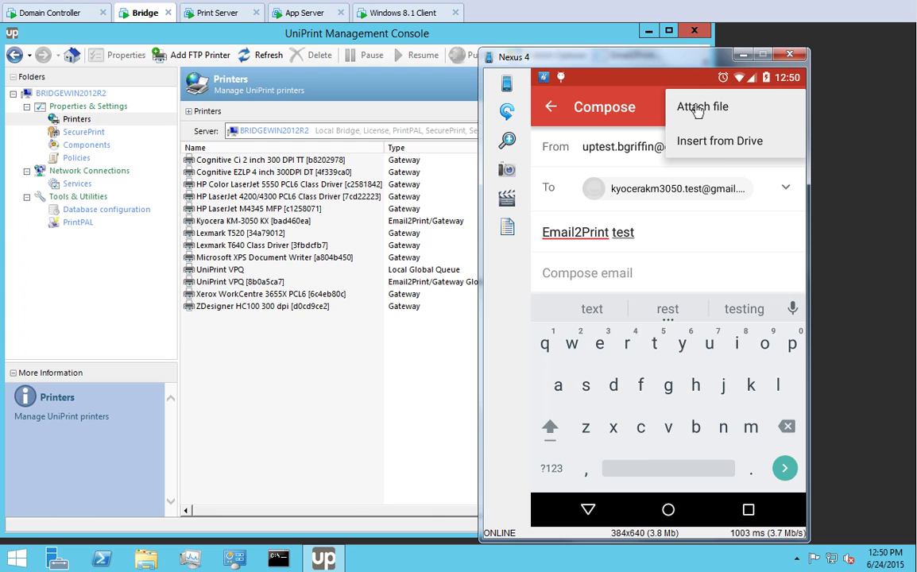
{"action": "left_click", "coordinate": [697, 111]}
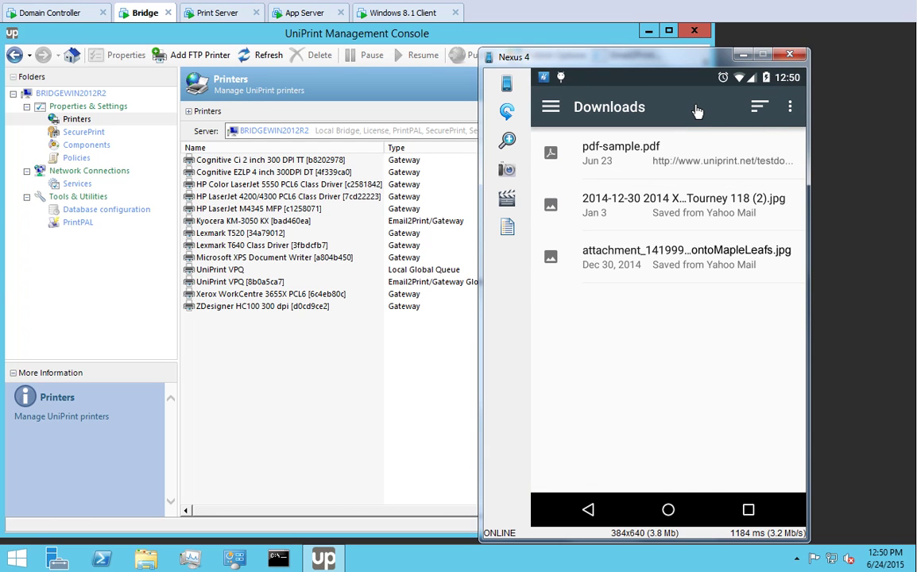
{"action": "left_click", "coordinate": [603, 146]}
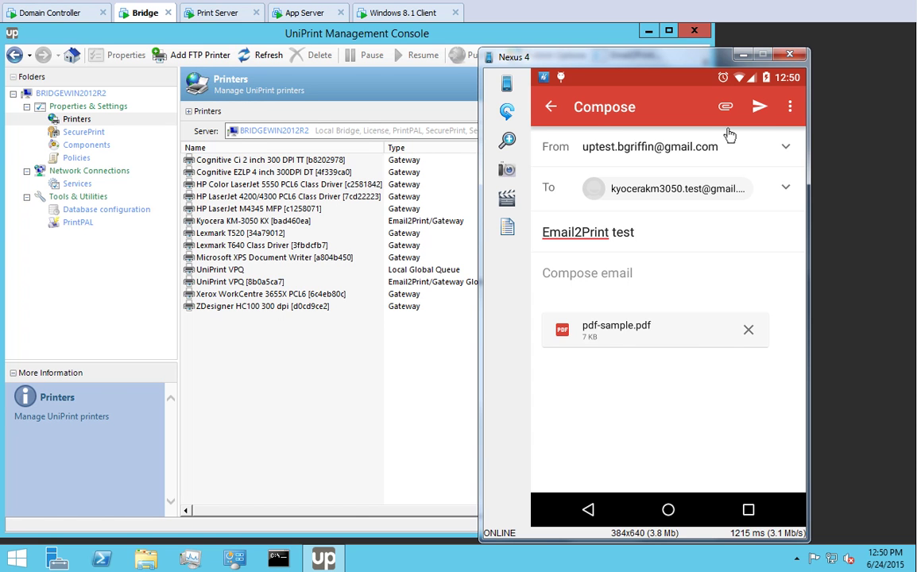
{"action": "left_click", "coordinate": [759, 108]}
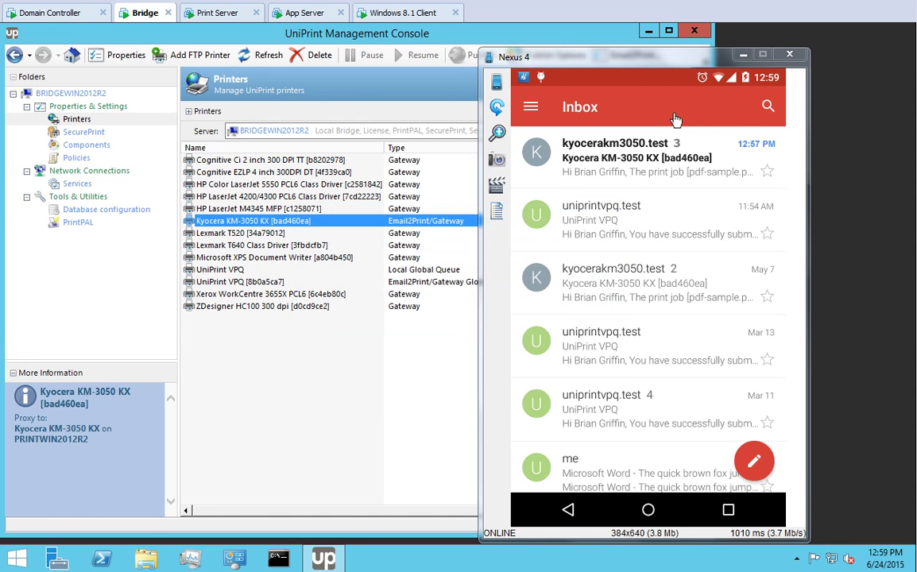
- Check the Kyocera print-job notification, then compose an email to the VPQ address titled 'Email2print to VPQ test'
{"action": "left_click", "coordinate": [641, 147]}
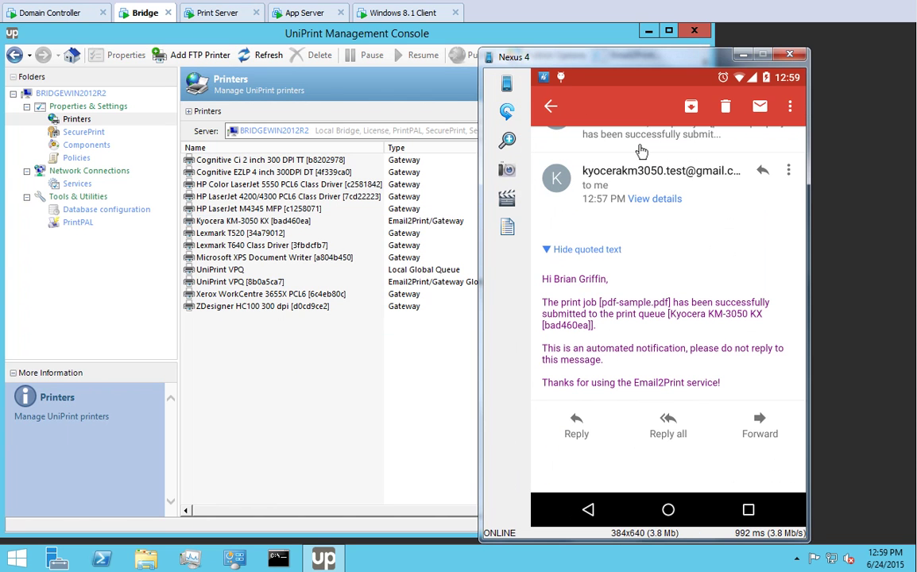
{"action": "left_click", "coordinate": [550, 107]}
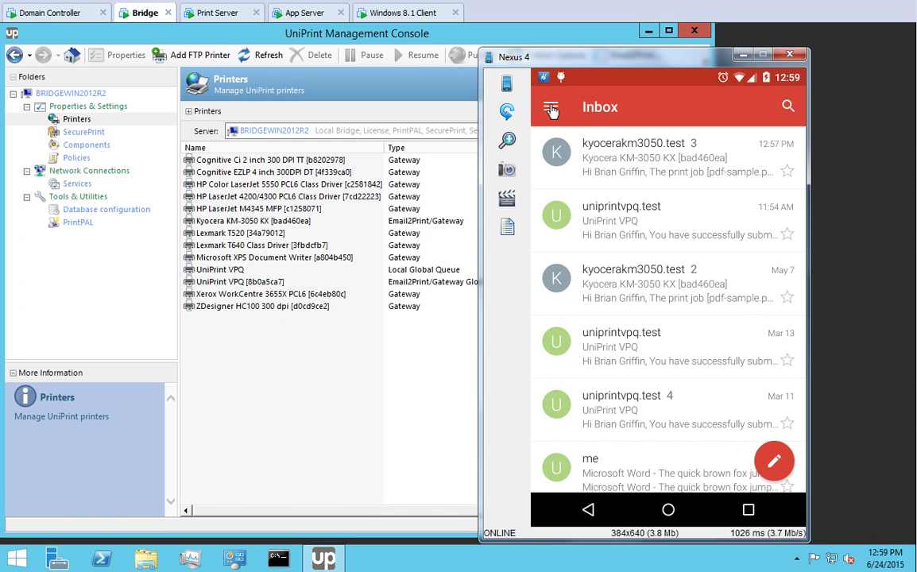
{"action": "left_click", "coordinate": [772, 459]}
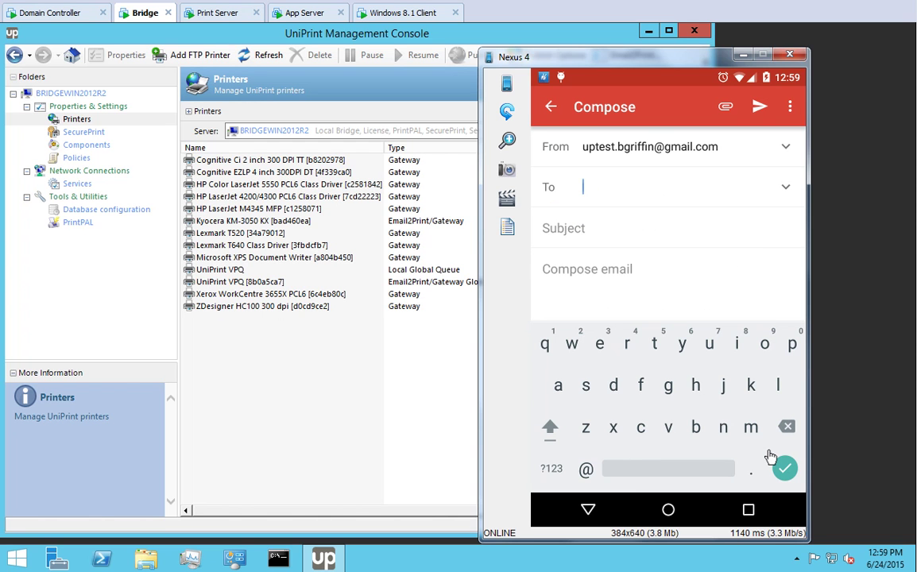
{"action": "key", "text": "ctrl+v"}
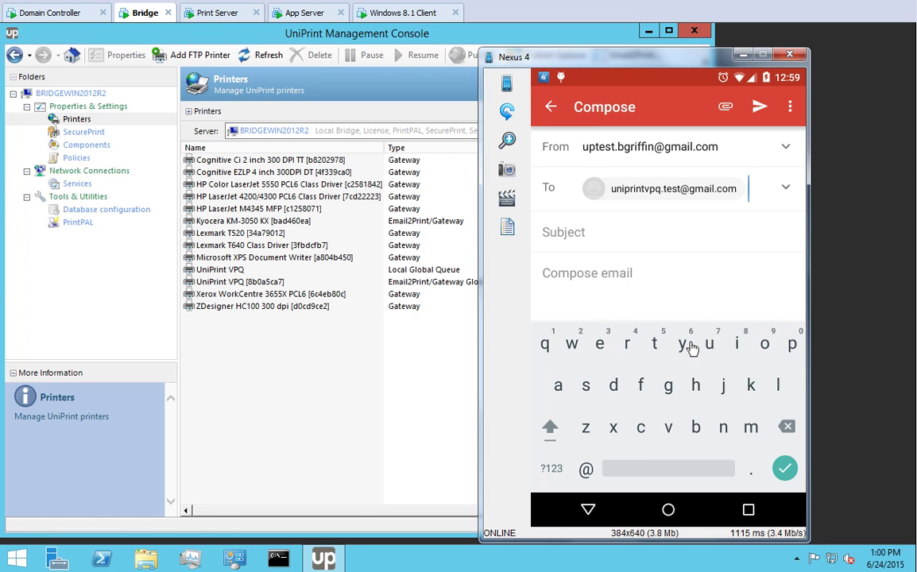
{"action": "left_click", "coordinate": [550, 236]}
{"action": "type", "text": "Email2print to VPQ test"}
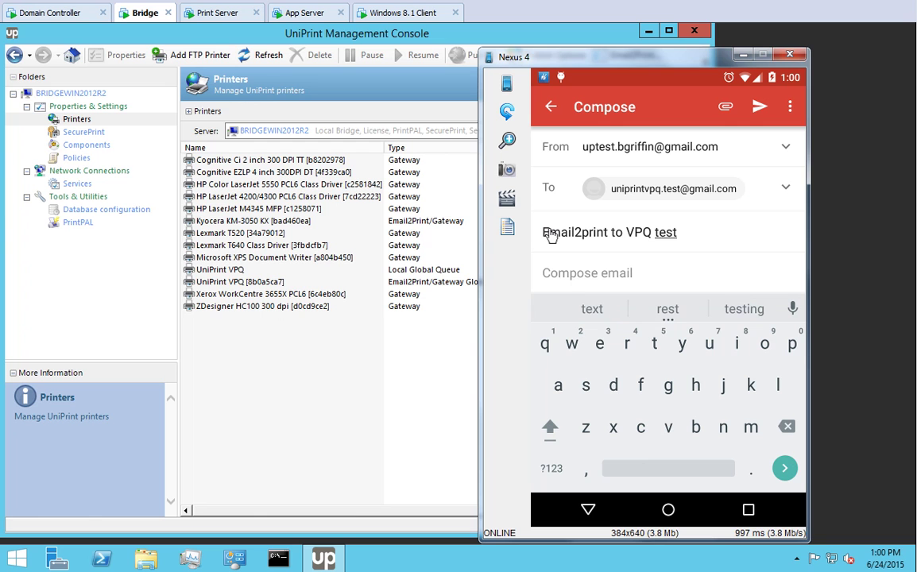
- Attach pdf-sample.pdf from Downloads and send the email
{"action": "left_click", "coordinate": [726, 107]}
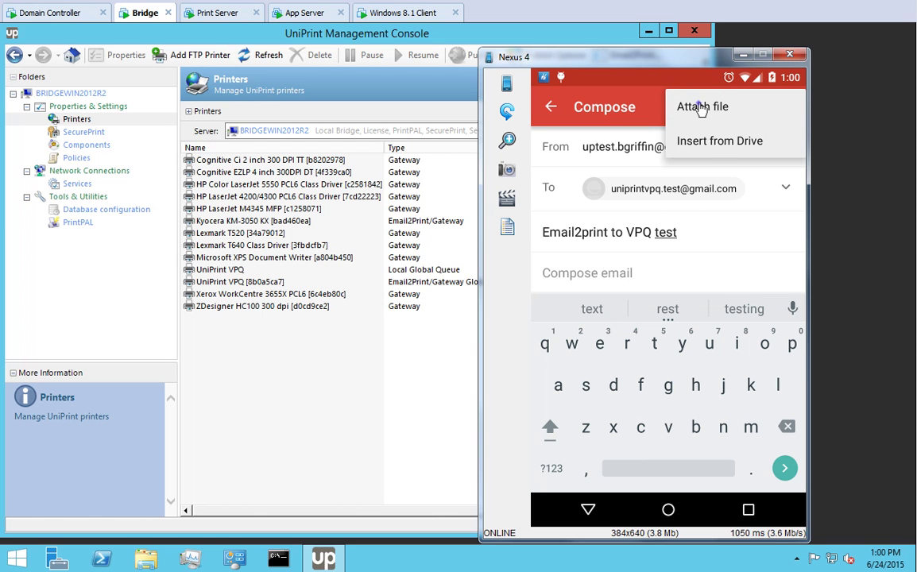
{"action": "left_click", "coordinate": [701, 108]}
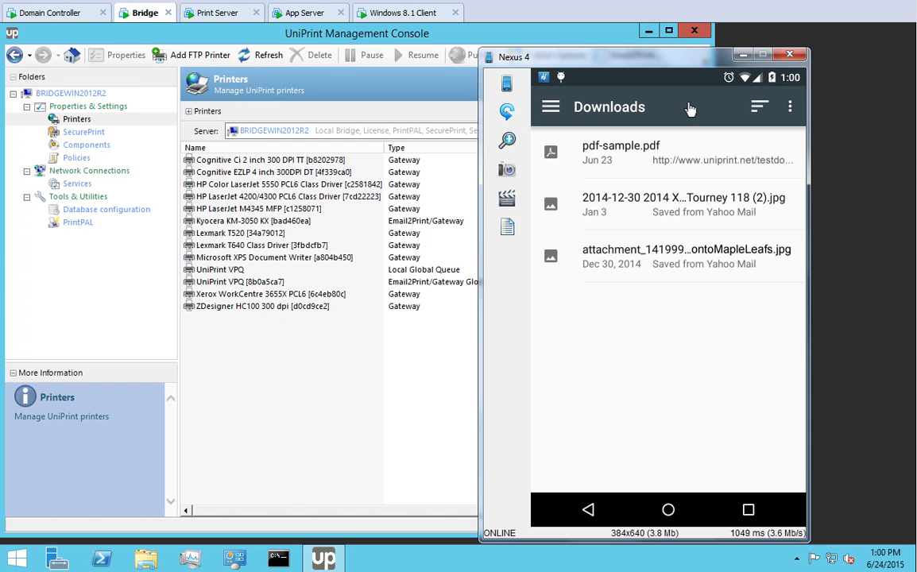
{"action": "left_click", "coordinate": [611, 151]}
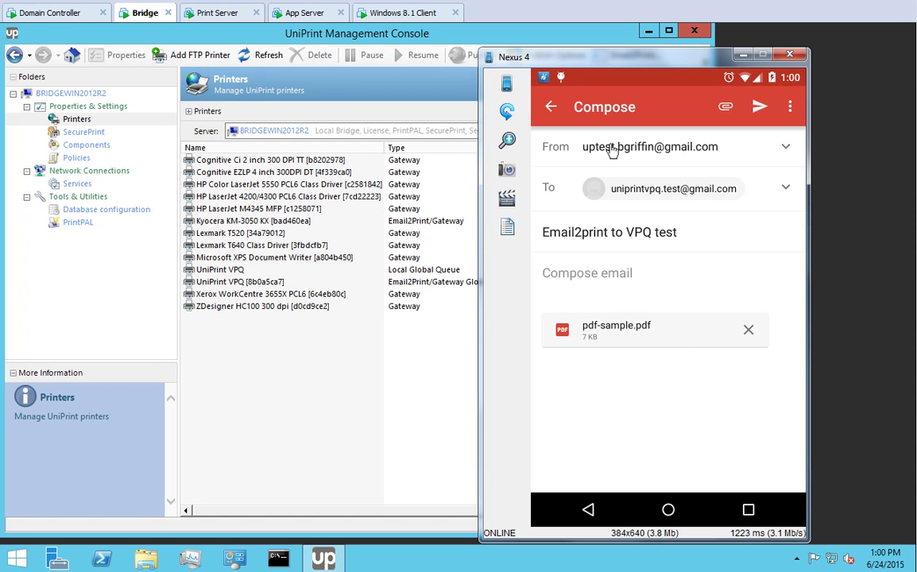
{"action": "left_click", "coordinate": [760, 106]}
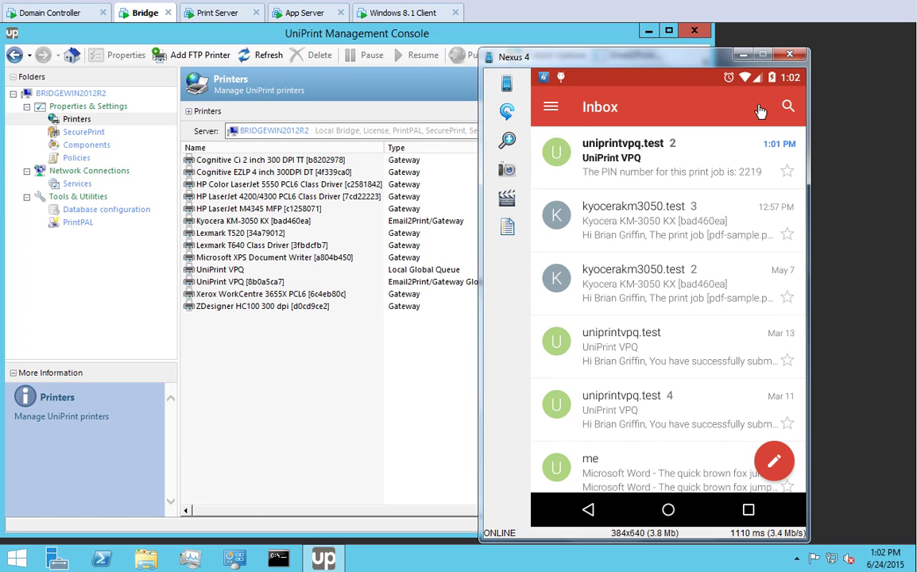
- Read the job PIN in the VPQ confirmation email, then switch to the Windows 8.1 Client machine
{"action": "left_click", "coordinate": [624, 149]}
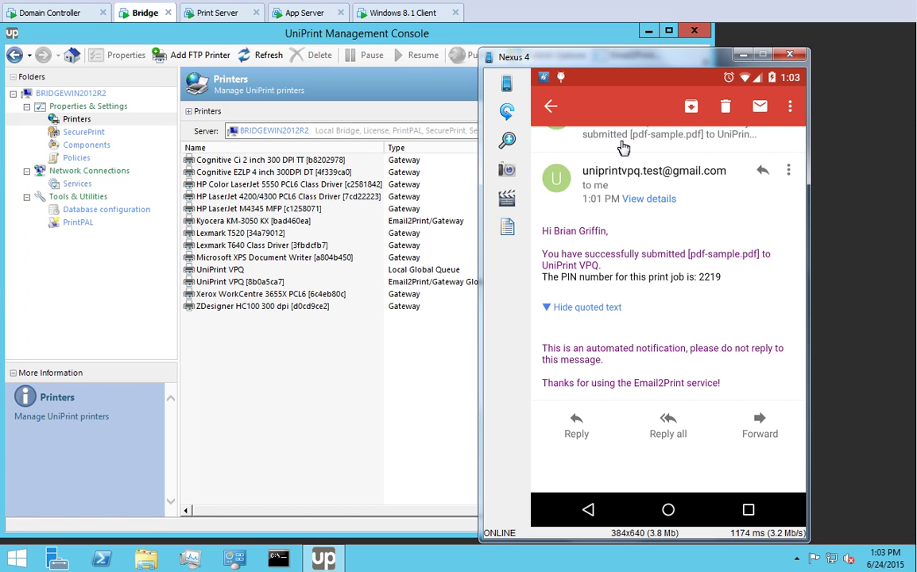
{"action": "left_click", "coordinate": [407, 14]}
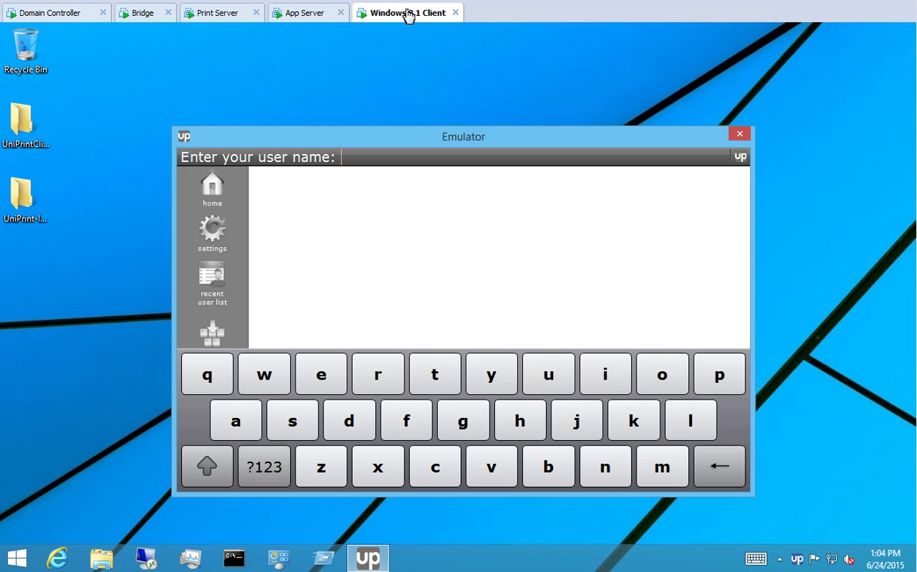
- Log in as the Email2Print user and send pdf-sample.pdf to print
{"action": "left_click", "coordinate": [550, 378]}
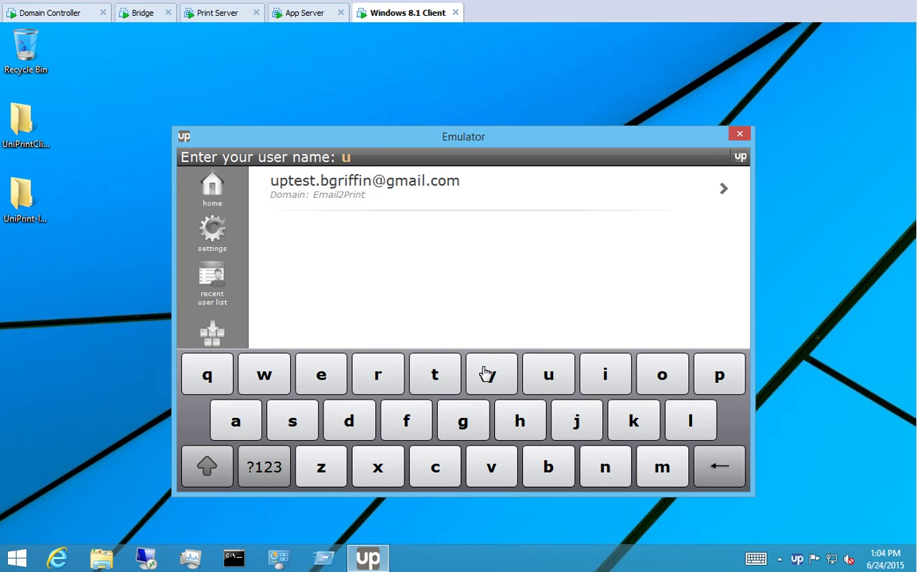
{"action": "left_click", "coordinate": [351, 188]}
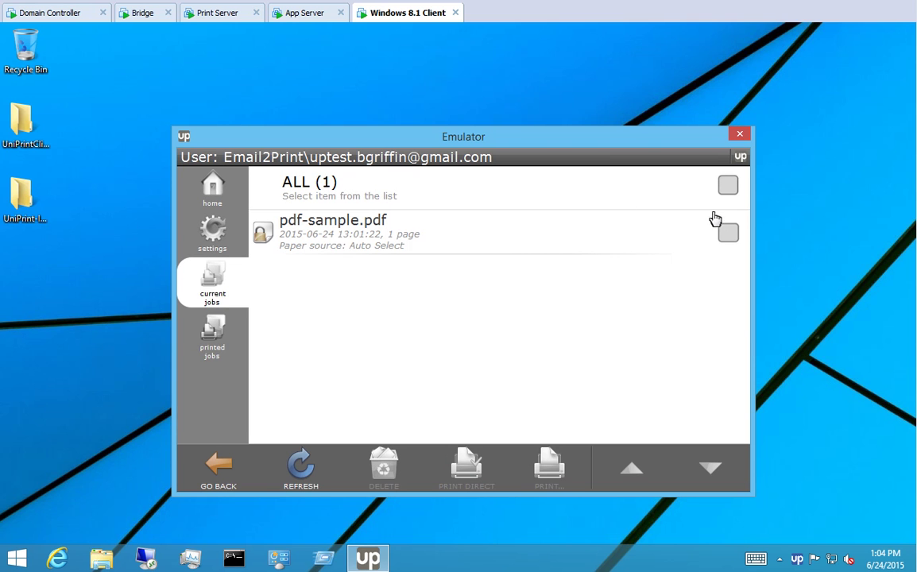
{"action": "left_click", "coordinate": [727, 232]}
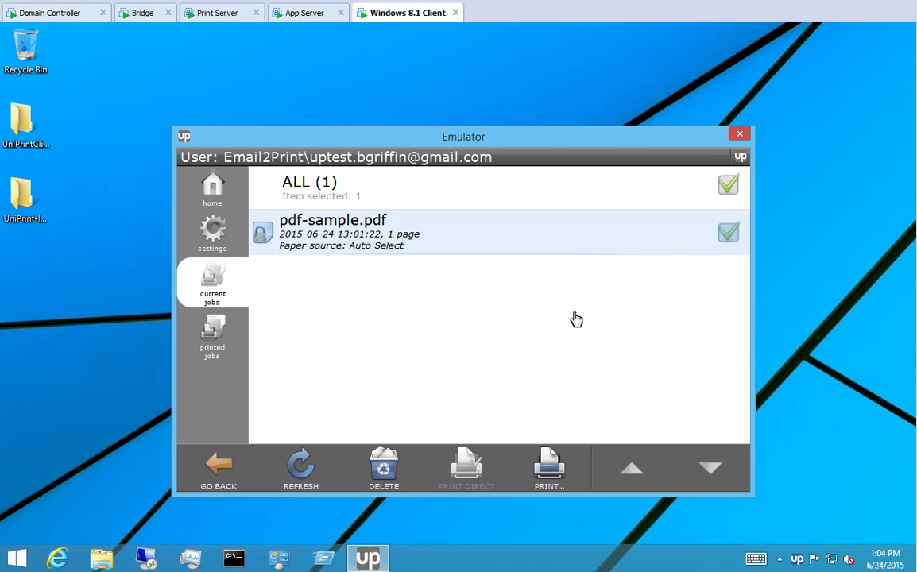
{"action": "left_click", "coordinate": [549, 467]}
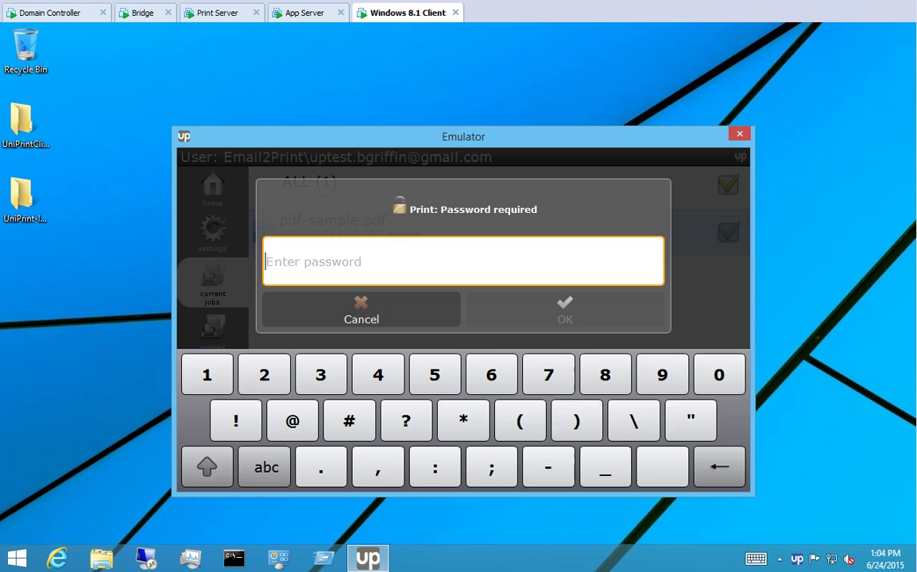
- Look up the job PIN in the email and enter it on the keypad to unlock the job
{"action": "key", "text": "alt+Tab"}
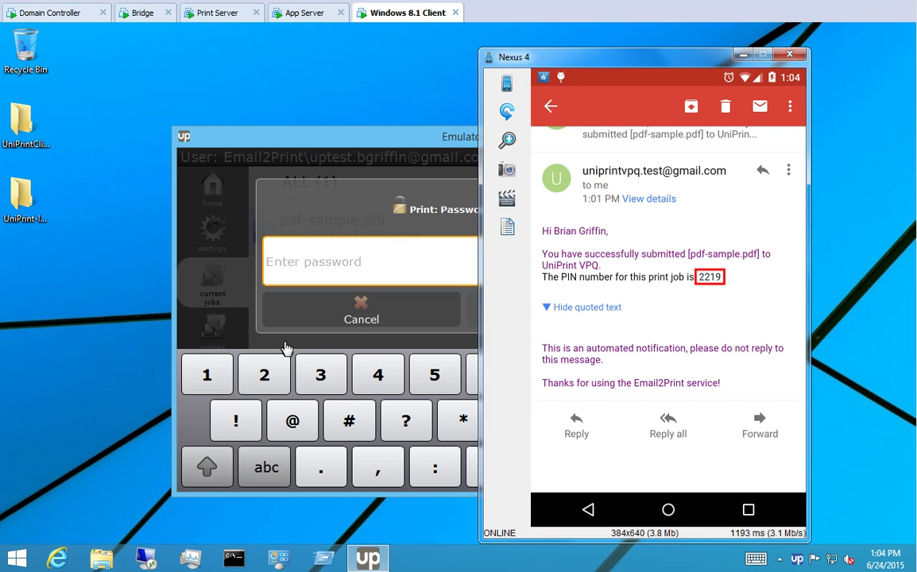
{"action": "left_click", "coordinate": [266, 274]}
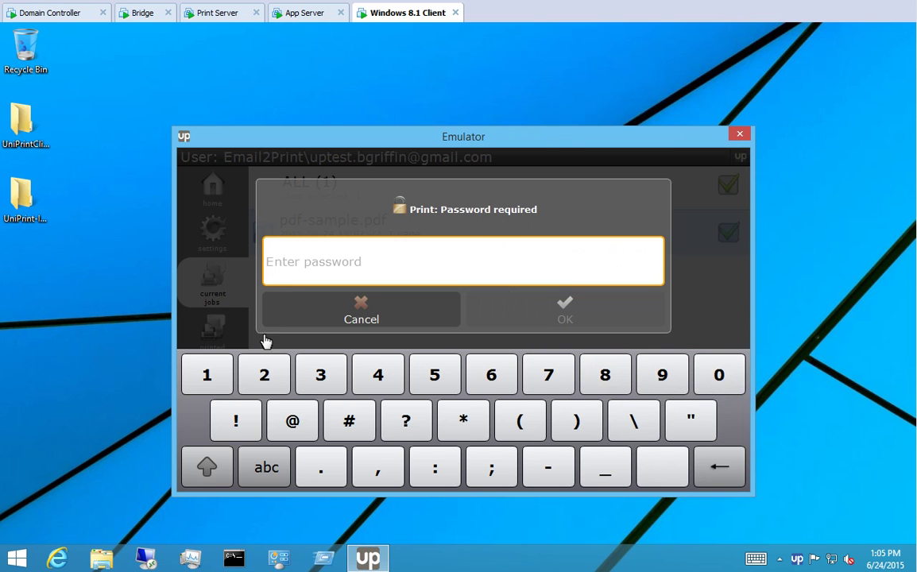
{"action": "left_click", "coordinate": [265, 377]}
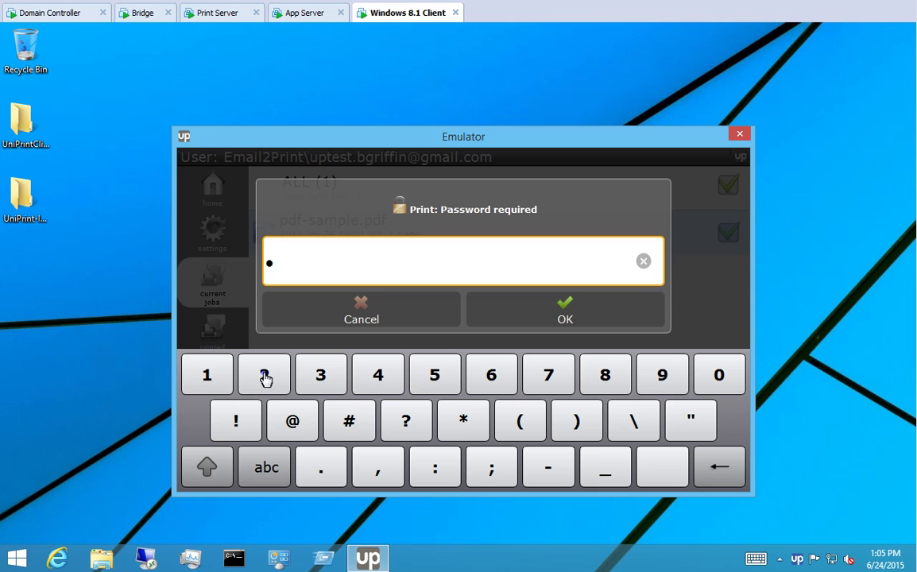
{"action": "left_click", "coordinate": [266, 376]}
{"action": "left_click", "coordinate": [213, 377]}
{"action": "left_click", "coordinate": [668, 376]}
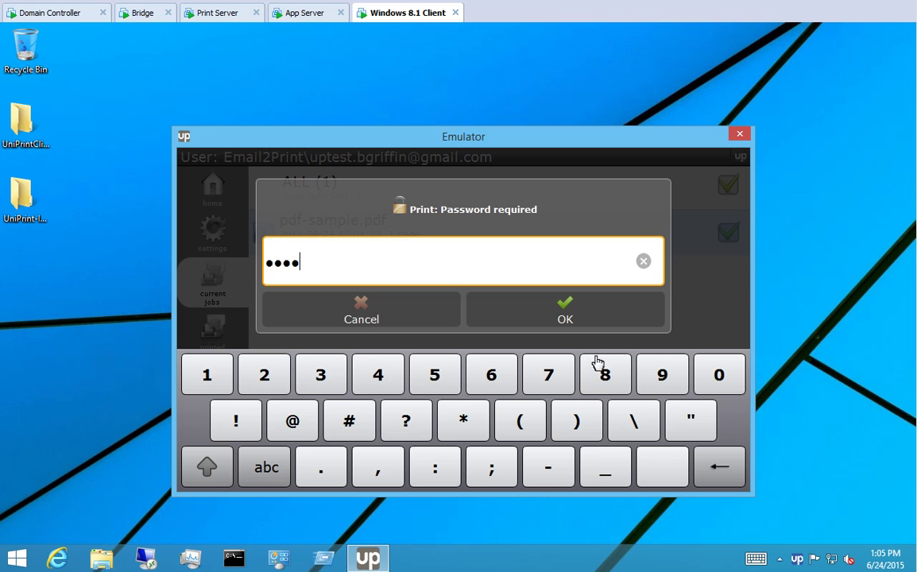
{"action": "left_click", "coordinate": [565, 315]}
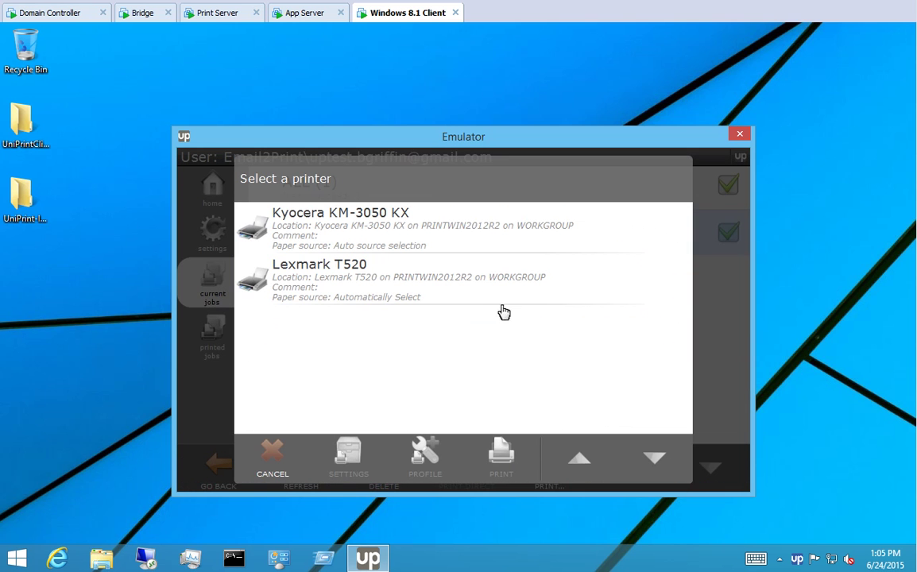
- Choose Lexmark T520, review and cancel its settings and profiles, then print pdf-sample.pdf
{"action": "left_click", "coordinate": [342, 281]}
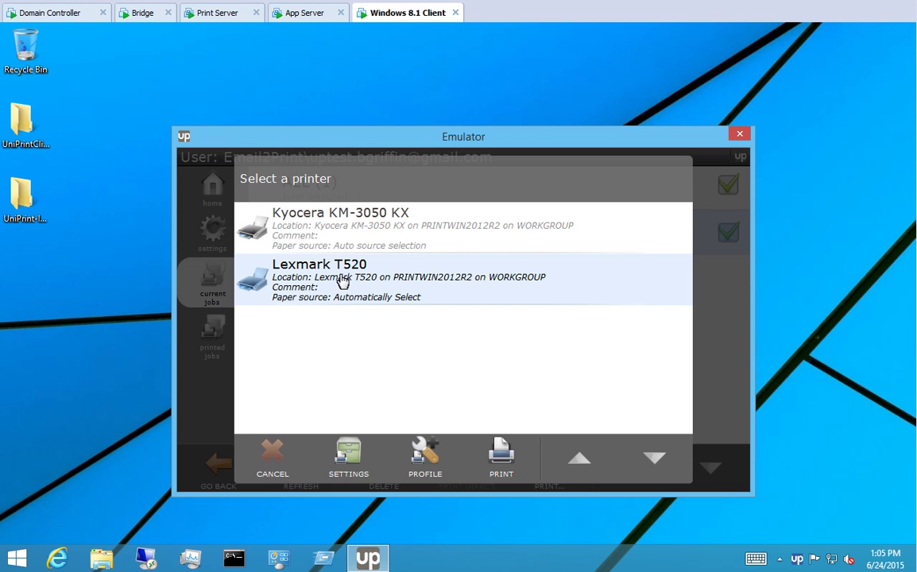
{"action": "left_click", "coordinate": [350, 457]}
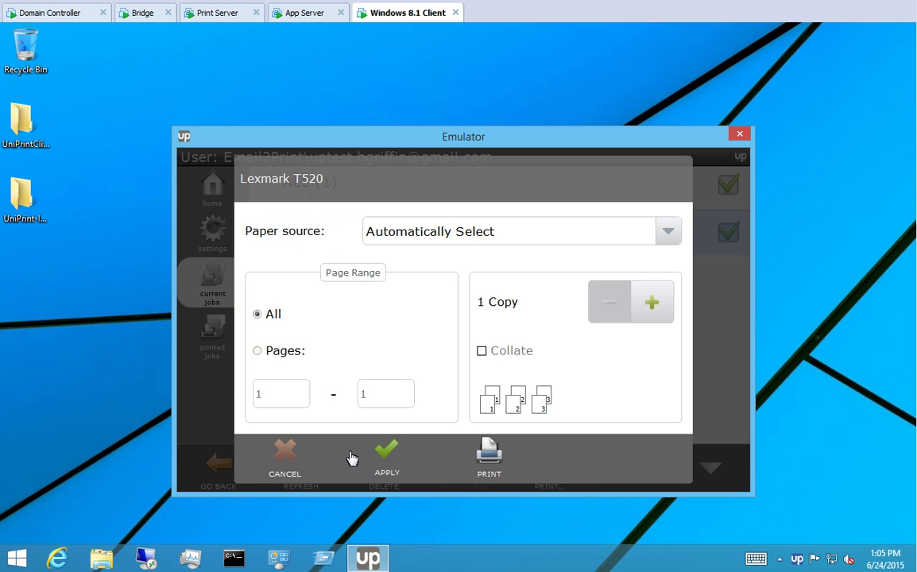
{"action": "left_click", "coordinate": [285, 453]}
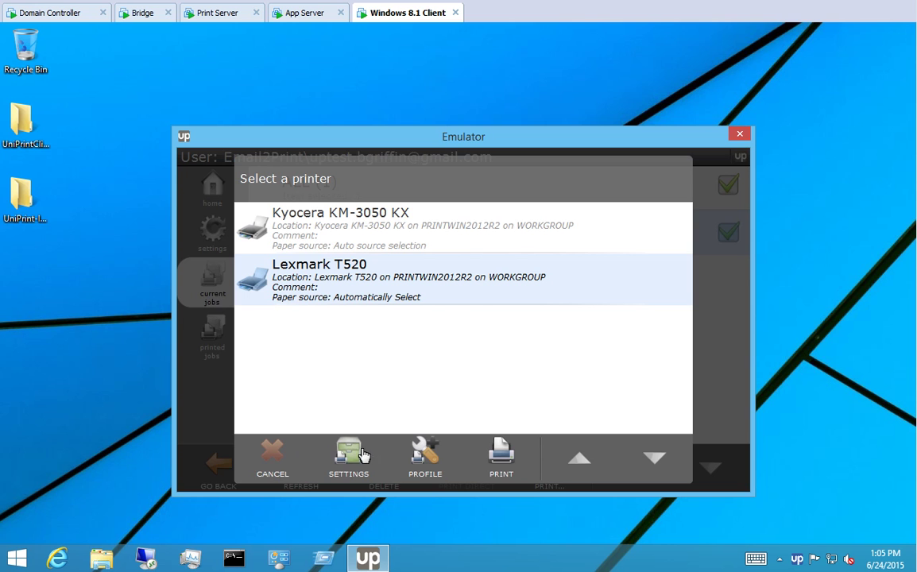
{"action": "left_click", "coordinate": [428, 453]}
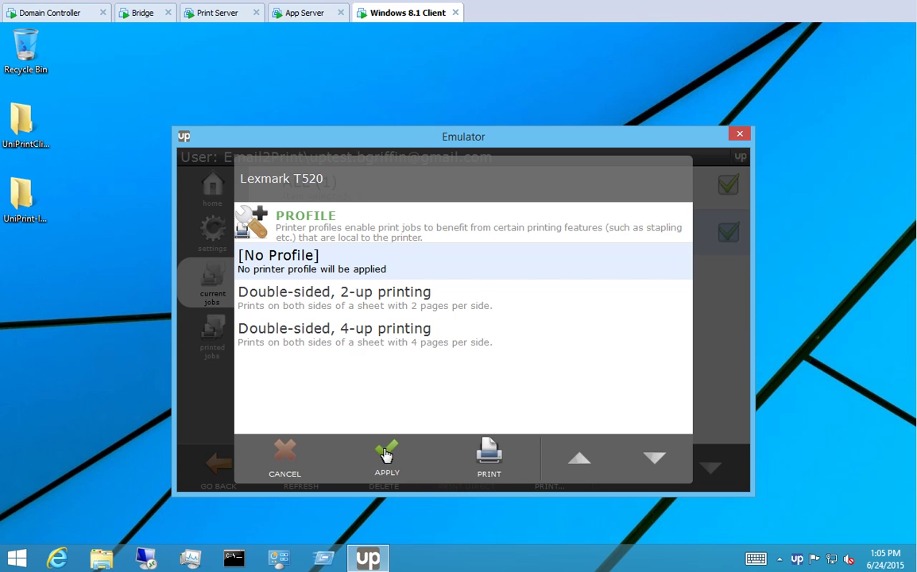
{"action": "left_click", "coordinate": [284, 453]}
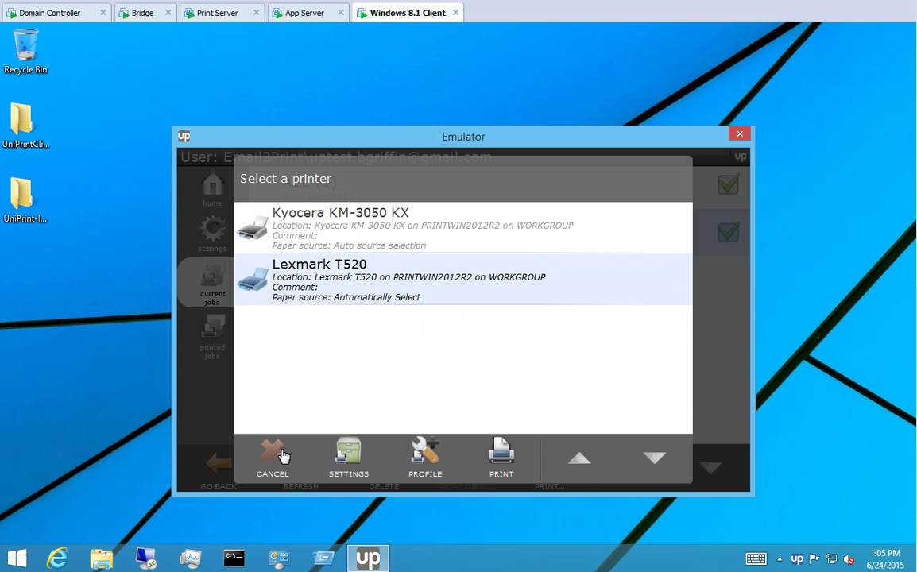
{"action": "left_click", "coordinate": [502, 456]}
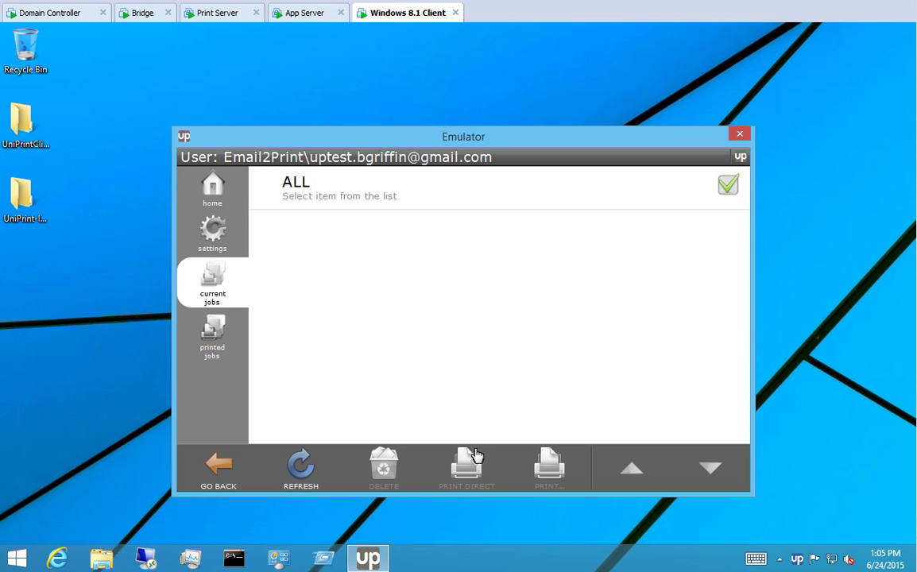
- Show the printed jobs list and select the printed pdf-sample.pdf entry
{"action": "left_click", "coordinate": [214, 334]}
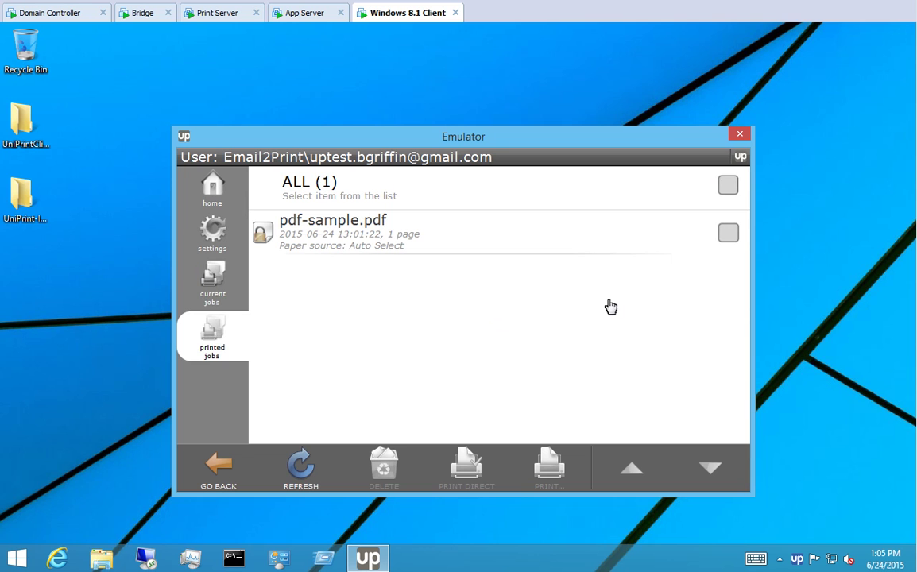
{"action": "left_click", "coordinate": [728, 232]}
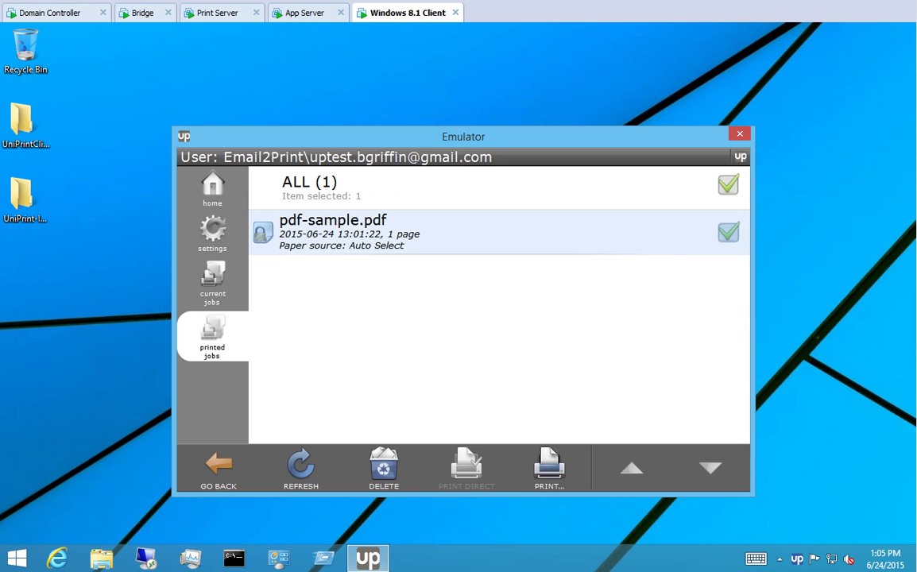